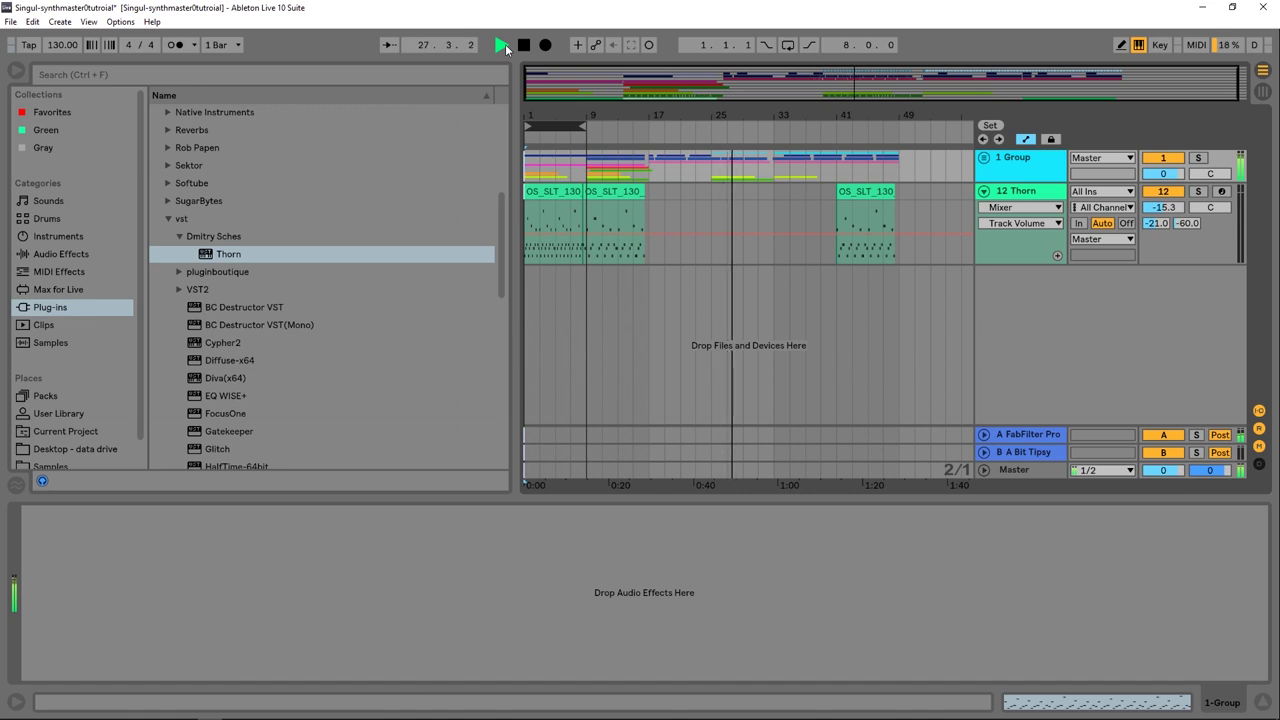
Step: Solo the Thorn track and play it looped over the first eight bars
key(space)
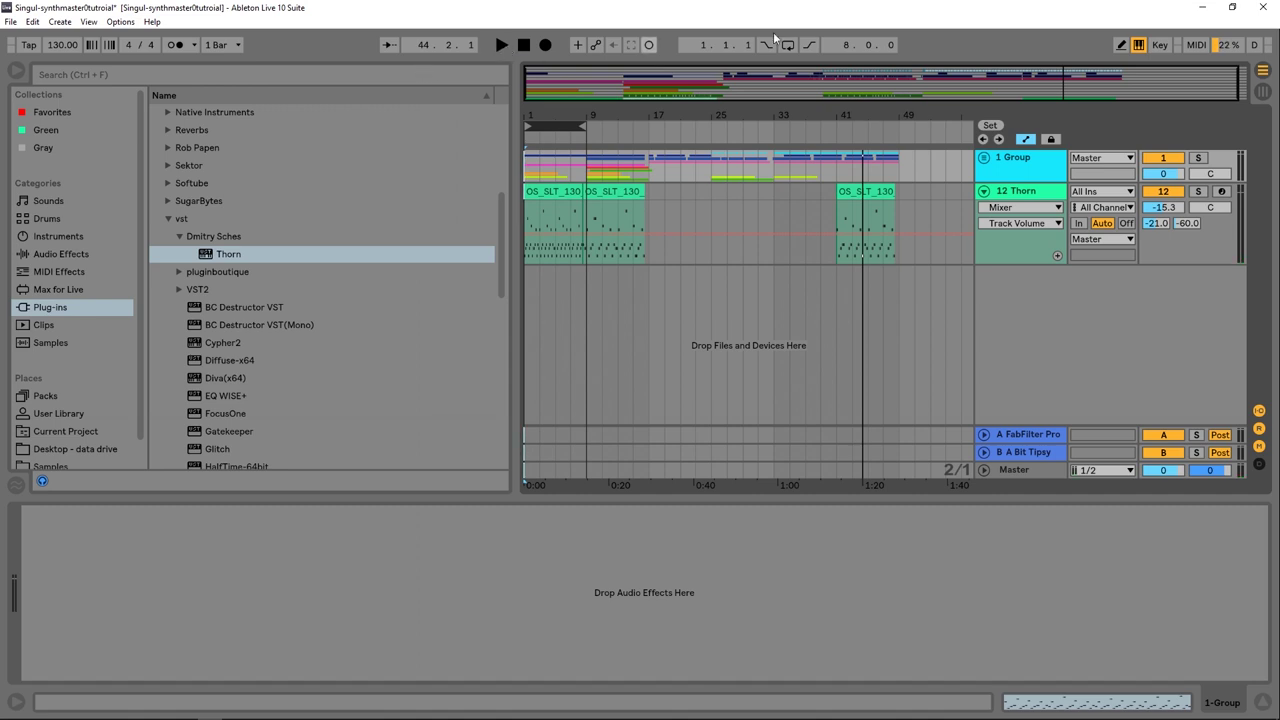
click(1198, 194)
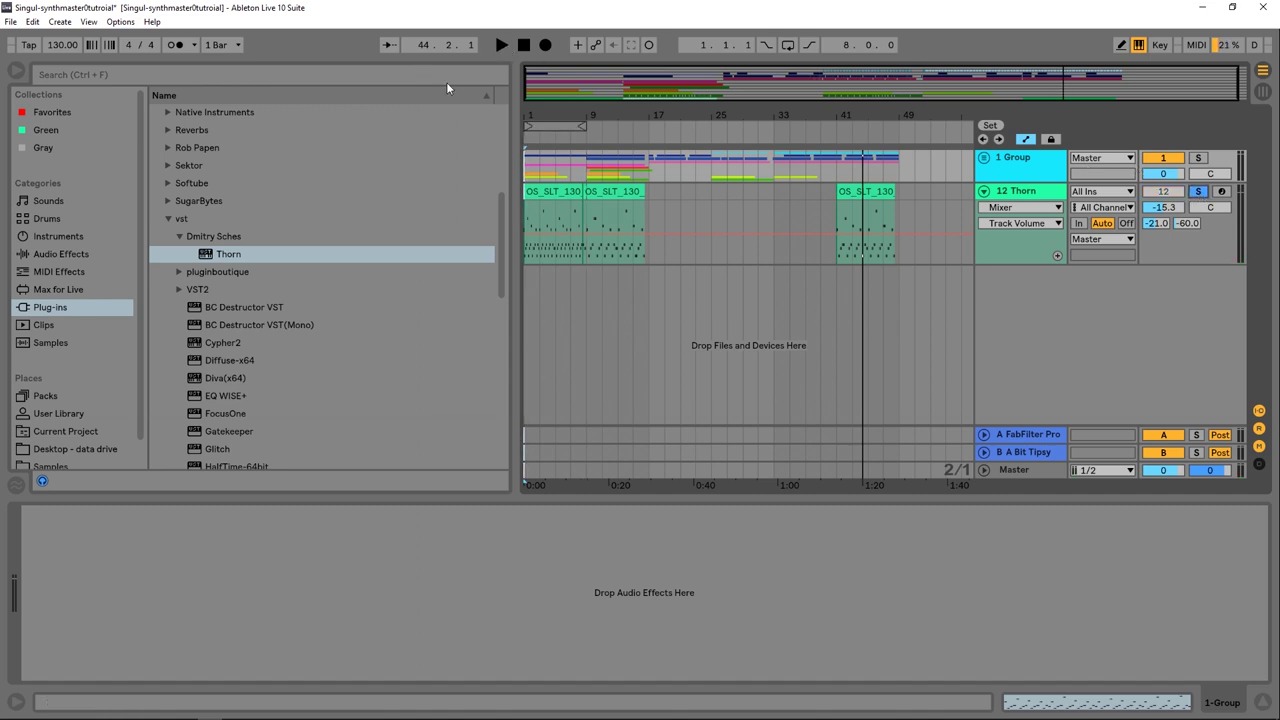
click(555, 126)
click(788, 45)
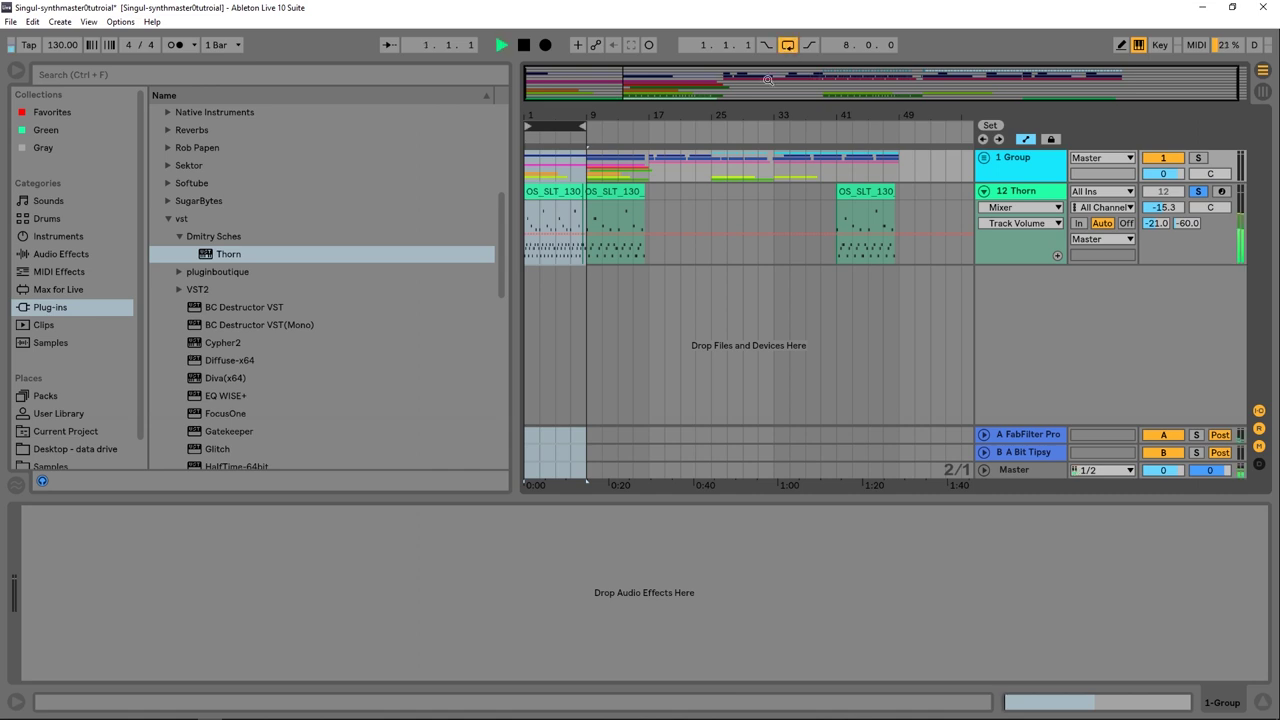
key(space)
drag(546, 117, 546, 150)
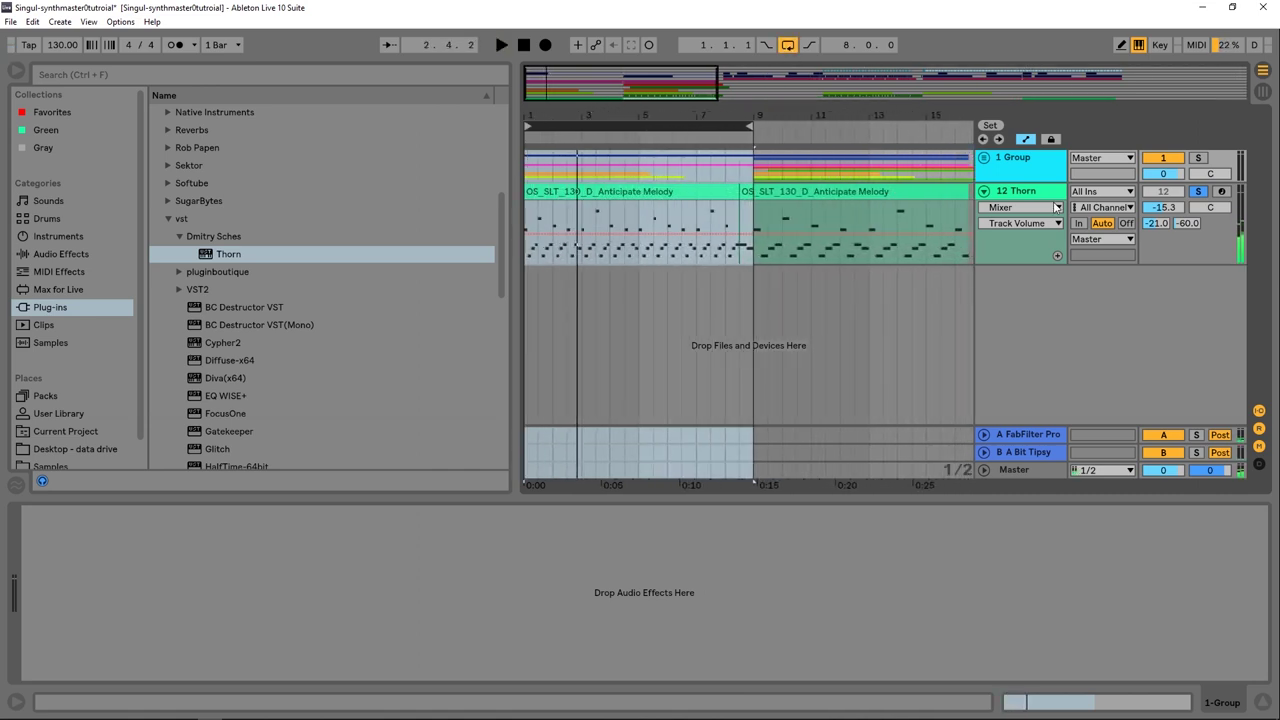
Step: Unsolo the Thorn track and listen to the looped section with the full mix
click(1197, 192)
key(space)
key(minus)
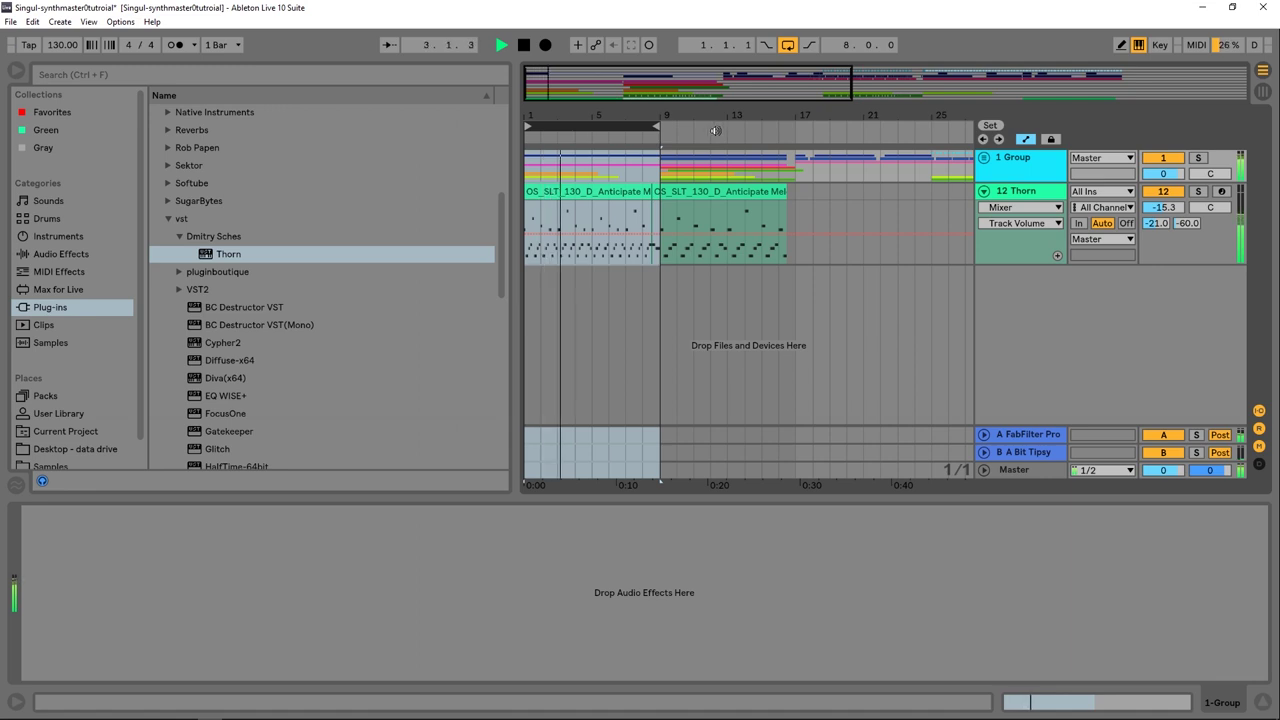
key(space)
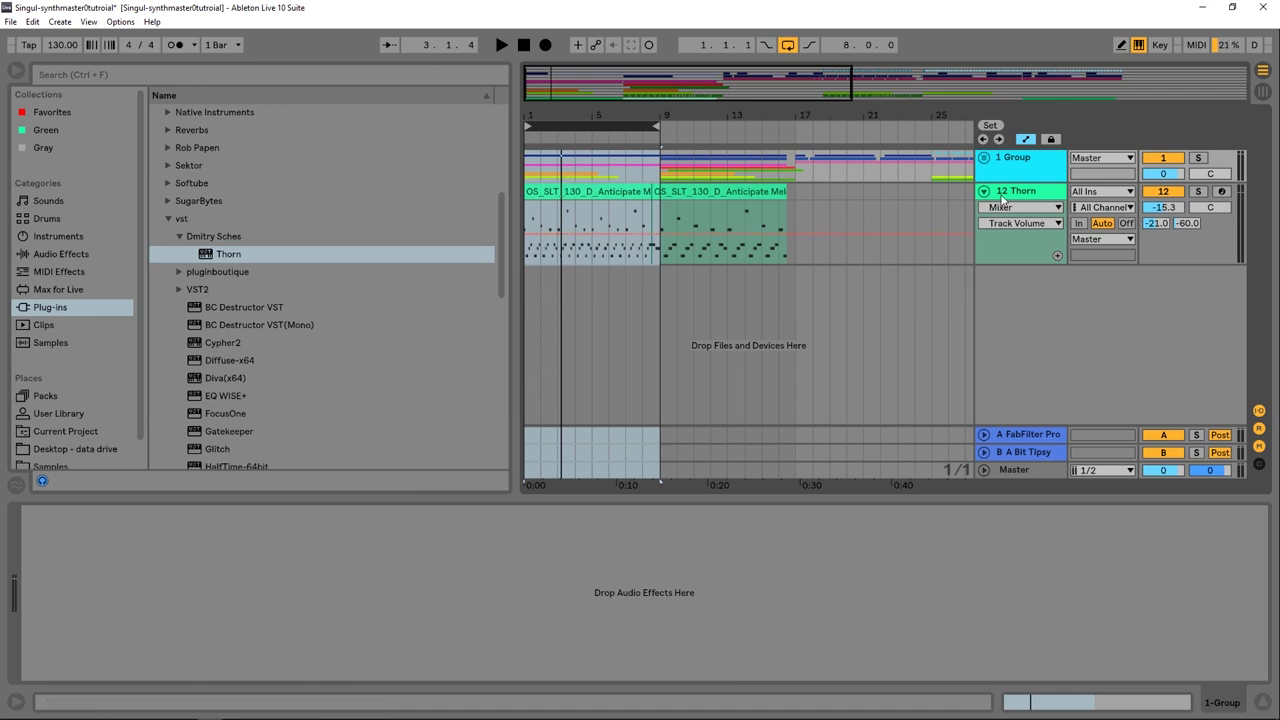
Step: Insert a new MIDI track below the Thorn track and copy the first two Anticipate Melody clips onto it
click(1002, 199)
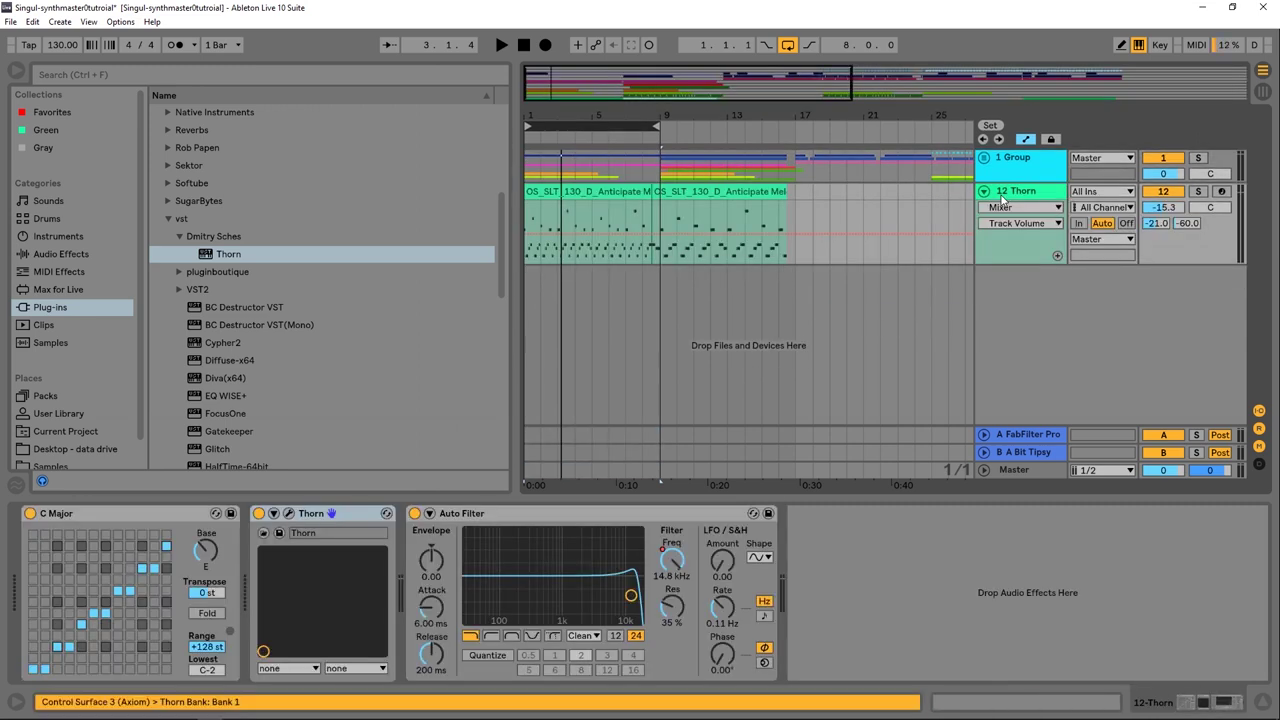
key(ctrl+shift+t)
click(600, 170)
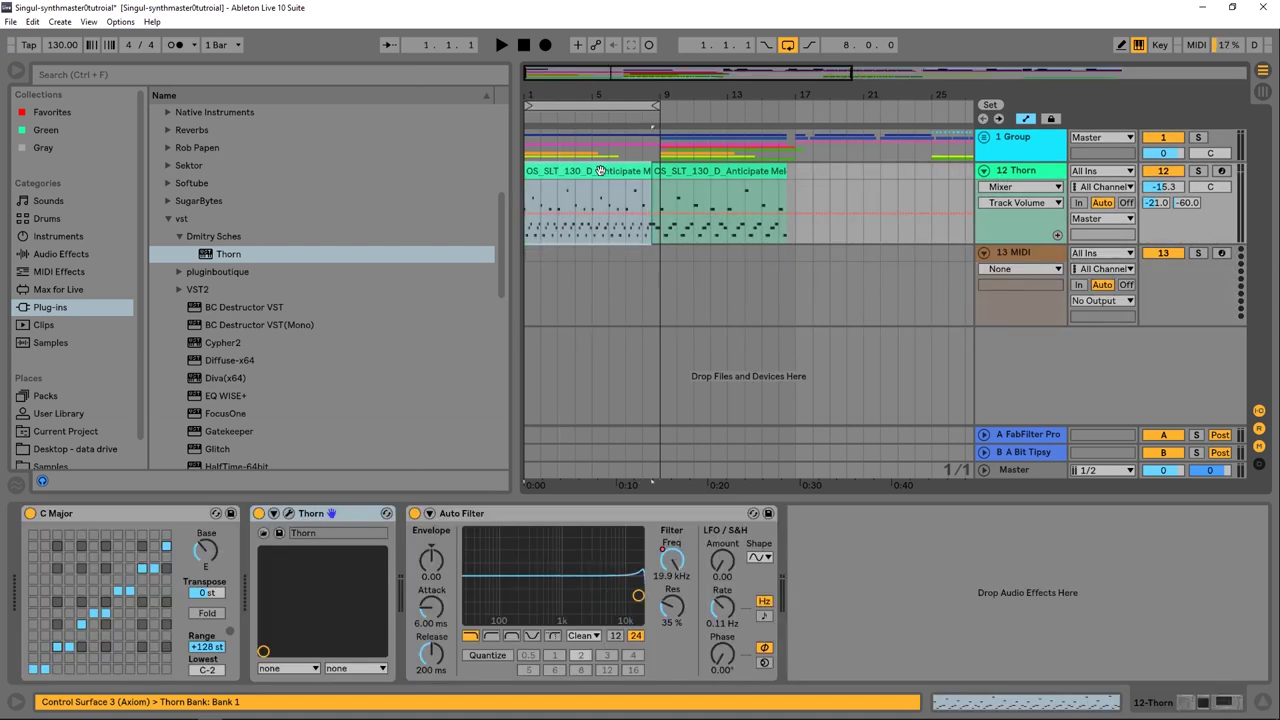
drag(600, 170, 597, 290)
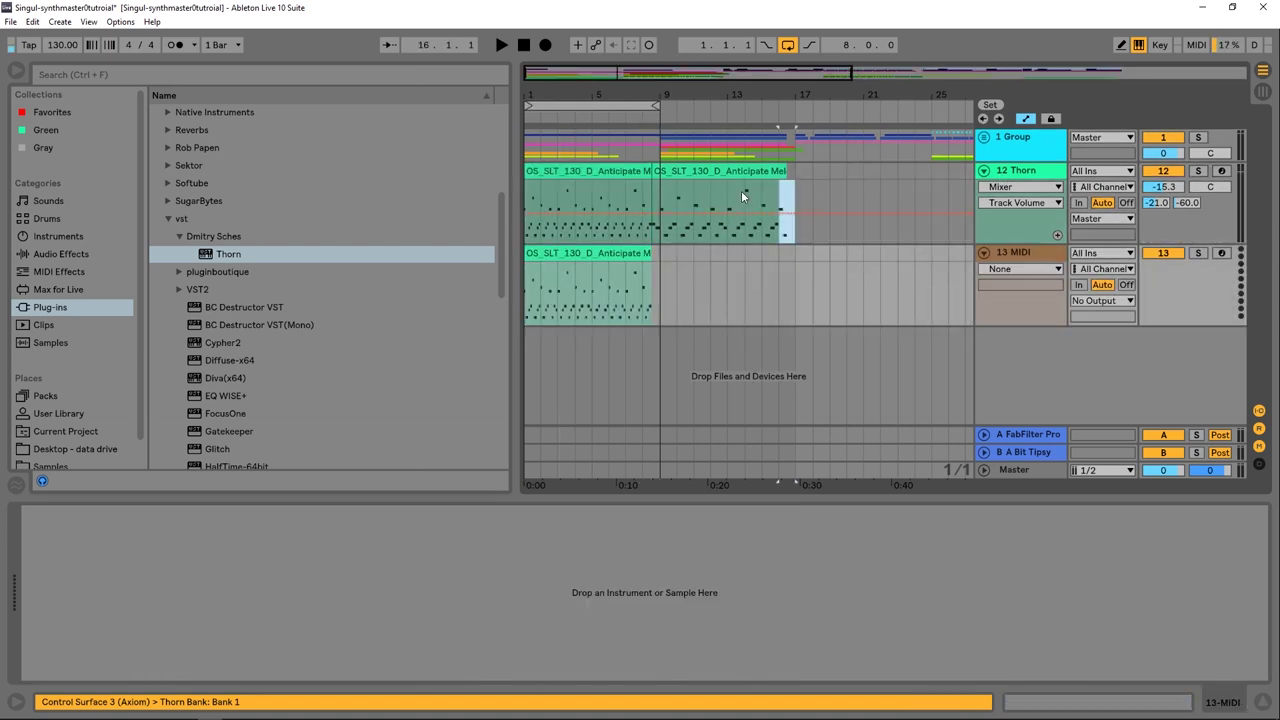
drag(742, 197, 551, 254)
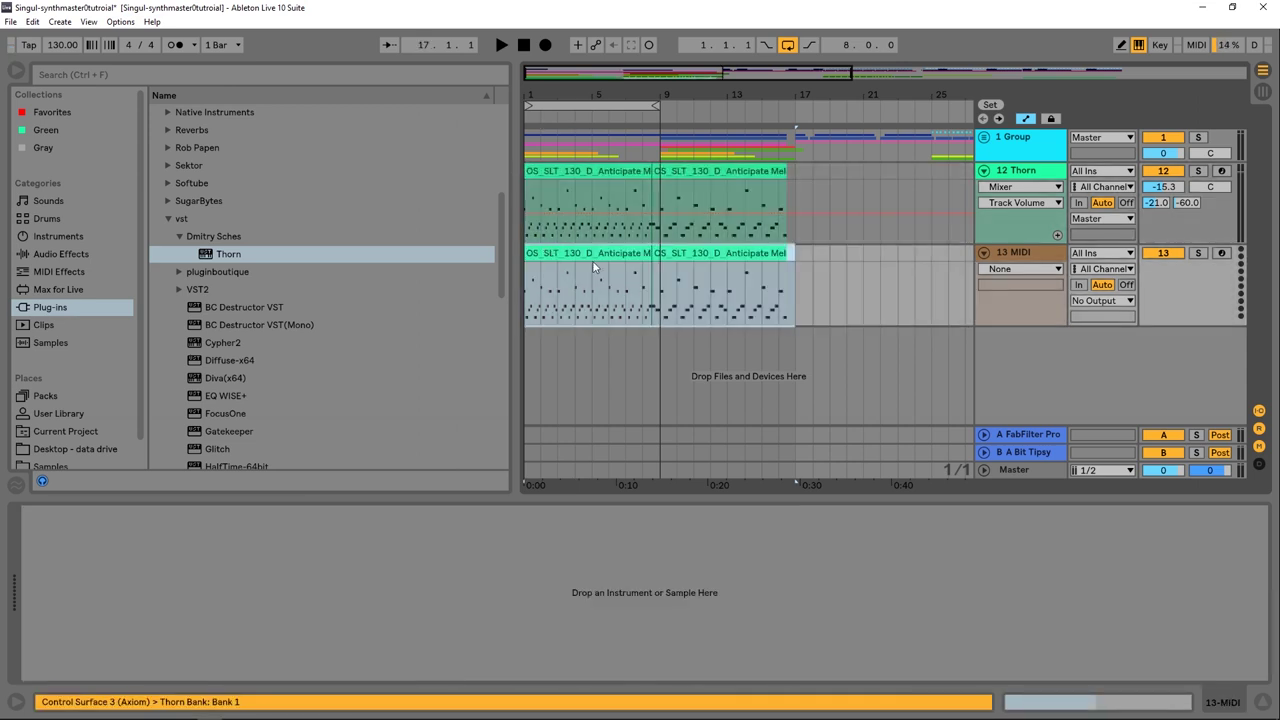
Step: Load the Thorn plug-in on the new MIDI track and set its poly mode to Mono
click(594, 268)
click(224, 255)
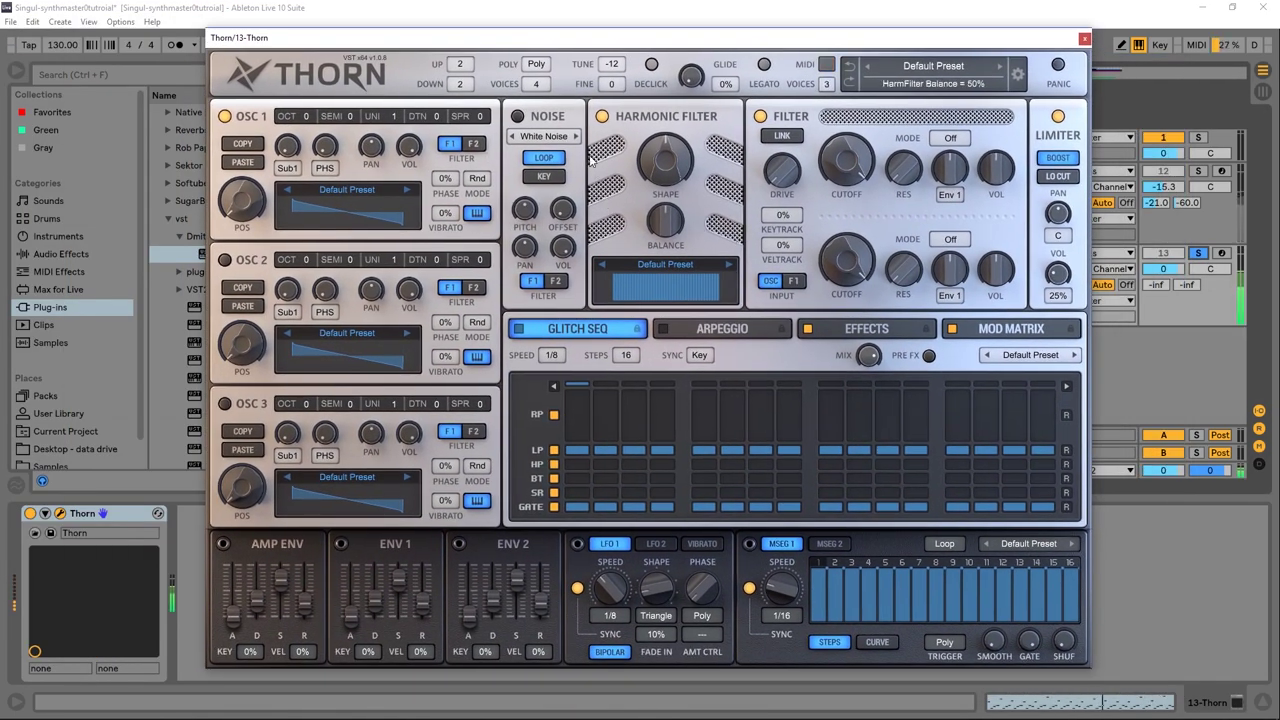
click(536, 64)
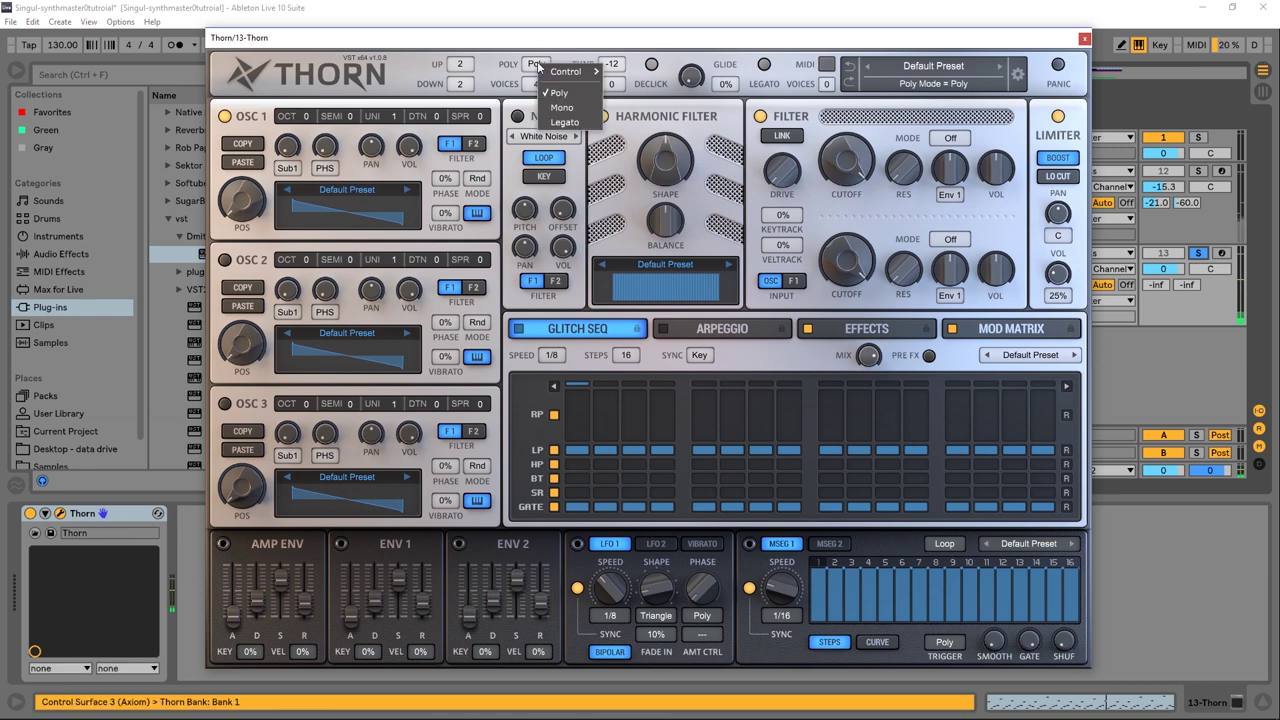
click(562, 108)
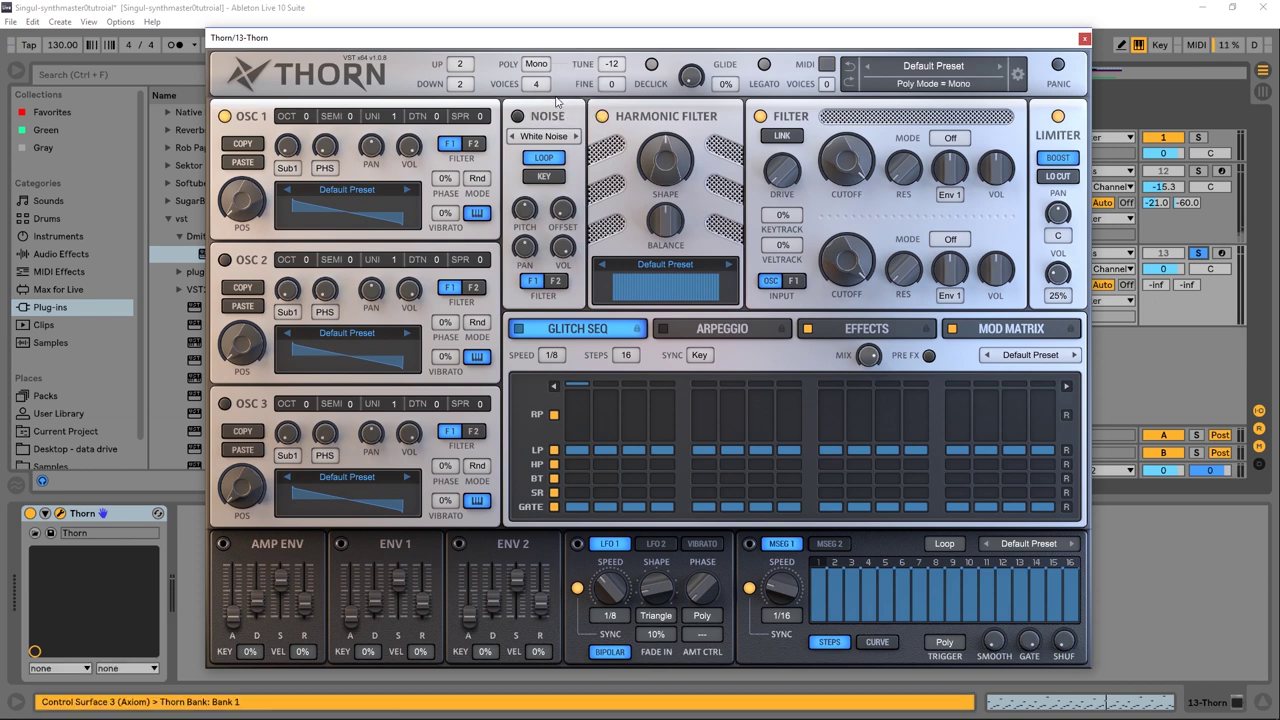
Step: Set Thorn's master tune to 0
click(611, 64)
mouse_move(642, 72)
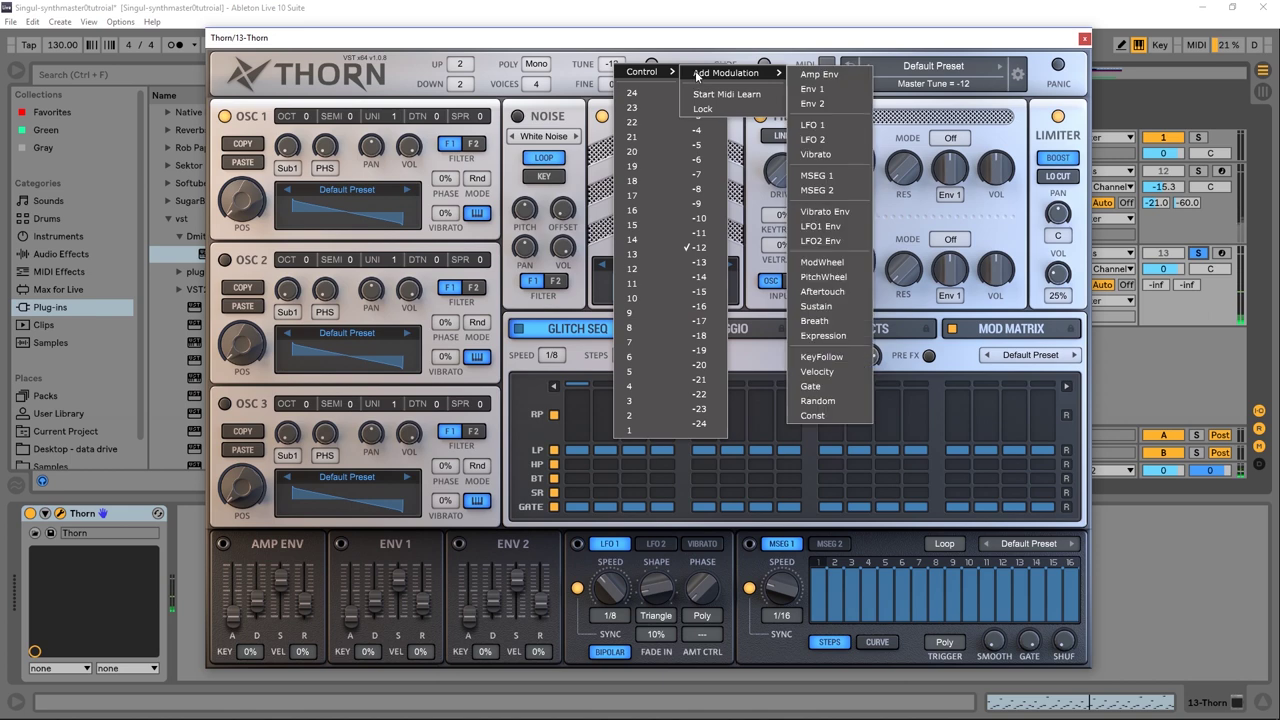
click(703, 73)
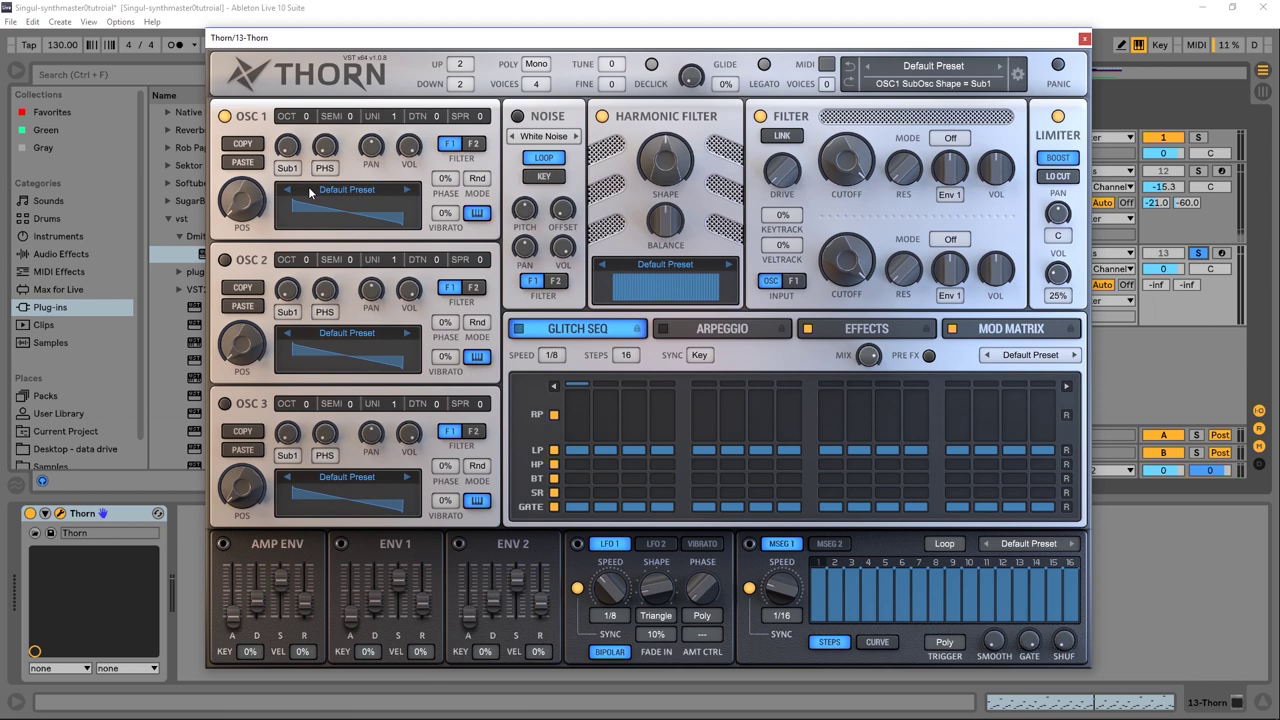
Step: Set oscillator 1 to the basic Triangle waveform and switch off the harmonic filter
click(347, 203)
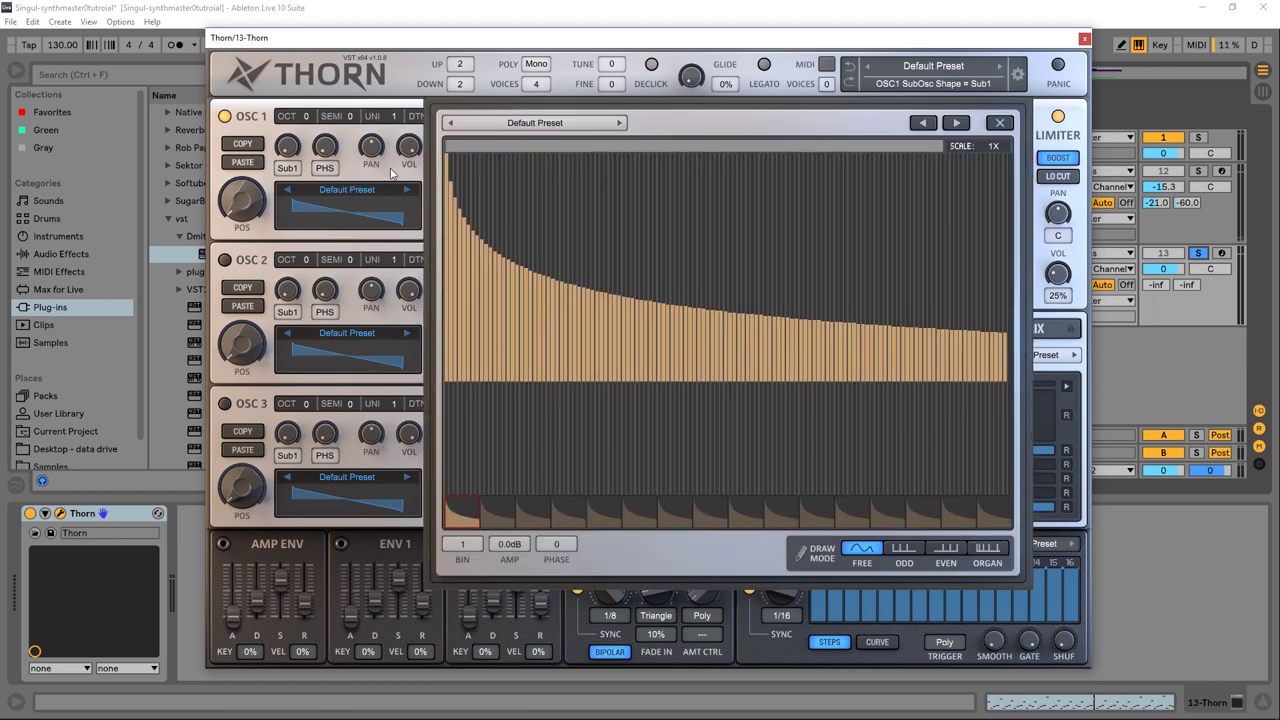
click(349, 188)
click(348, 189)
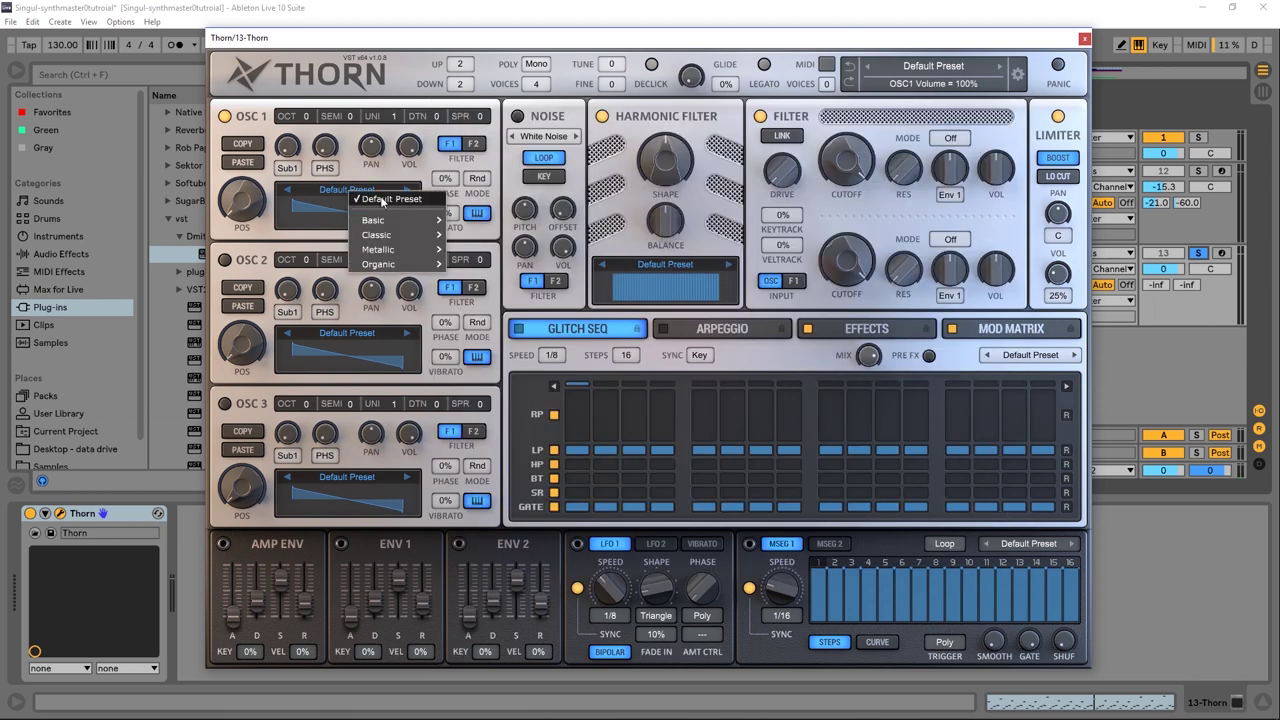
mouse_move(391, 219)
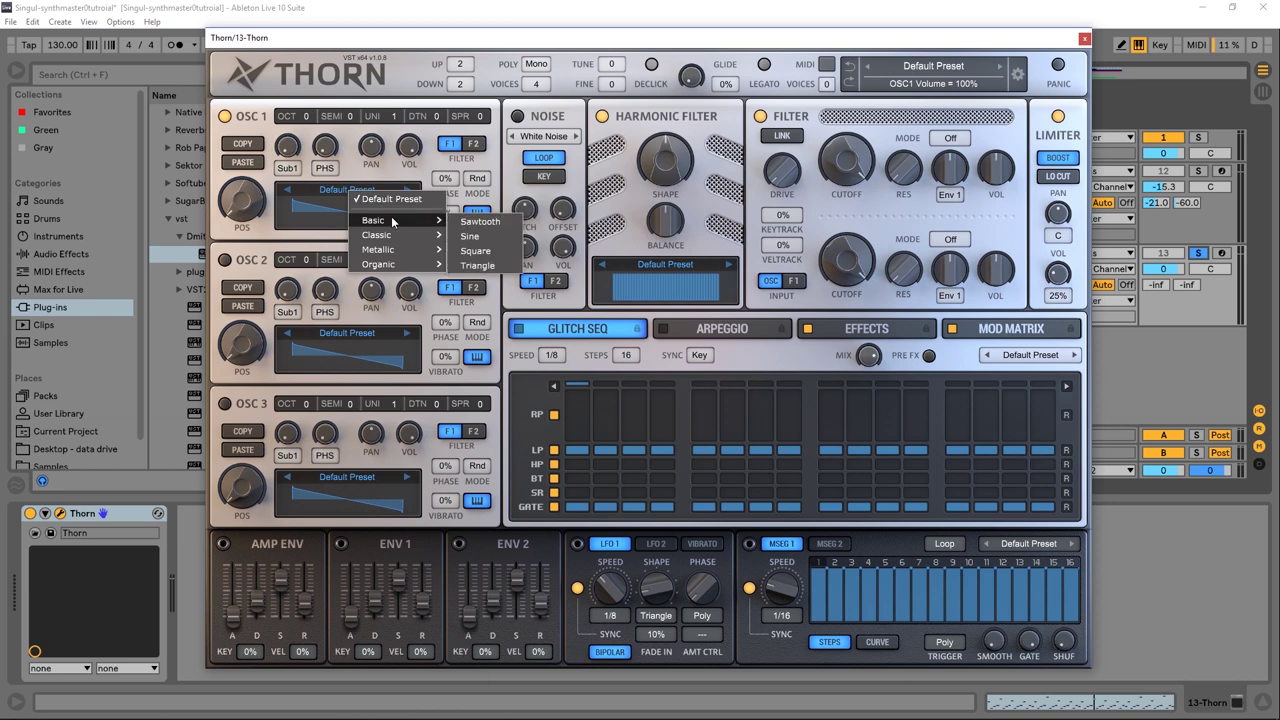
click(477, 265)
key(a)
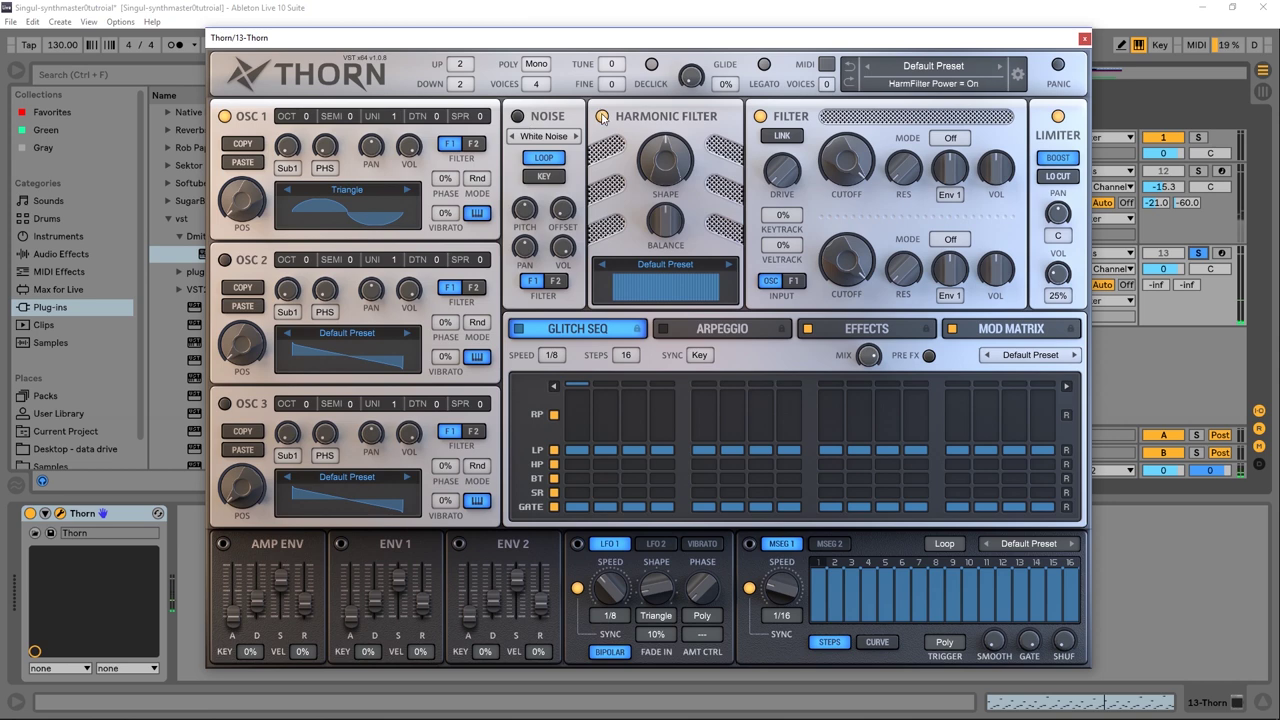
click(544, 158)
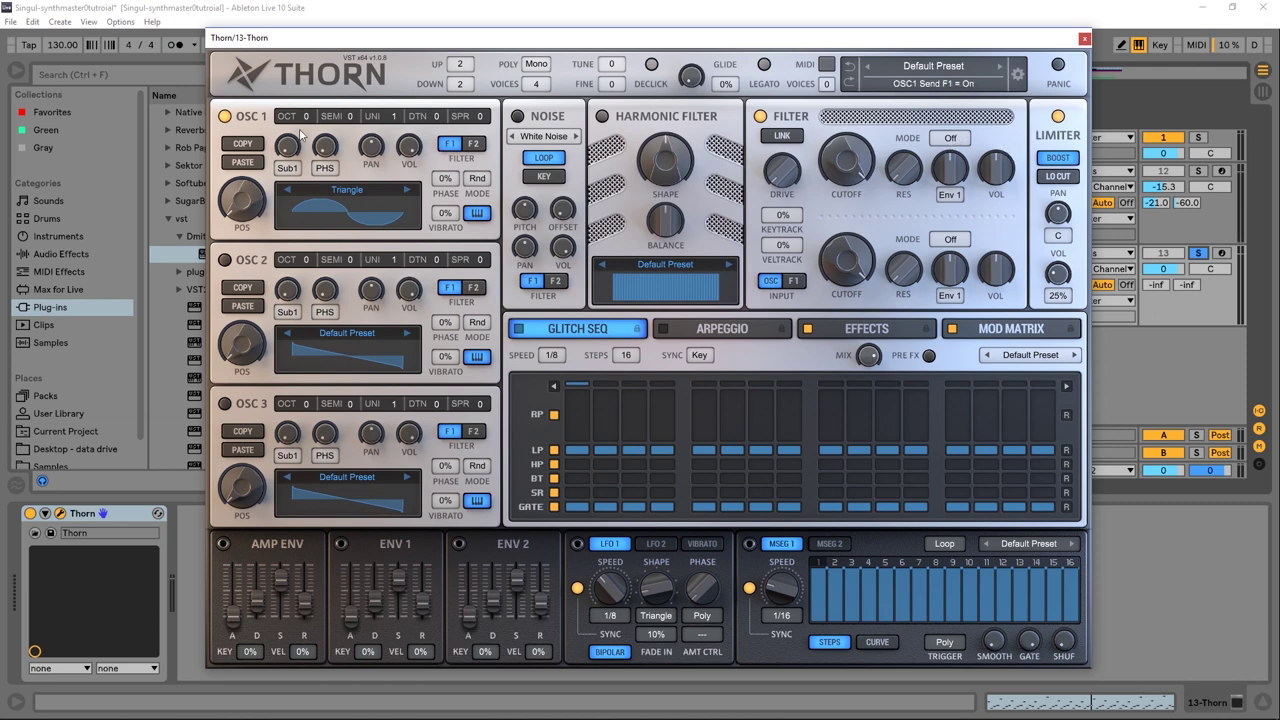
Step: Toggle oscillator 1's routing to filters F1 and F2 on and off, leaving only F1 enabled
click(451, 144)
click(451, 144)
click(475, 145)
click(475, 145)
click(451, 144)
click(470, 148)
click(468, 150)
click(451, 144)
Step: Set filter 1 to Clean LP with a 326 Hz cutoff, and set the limiter volume to 41%
click(958, 141)
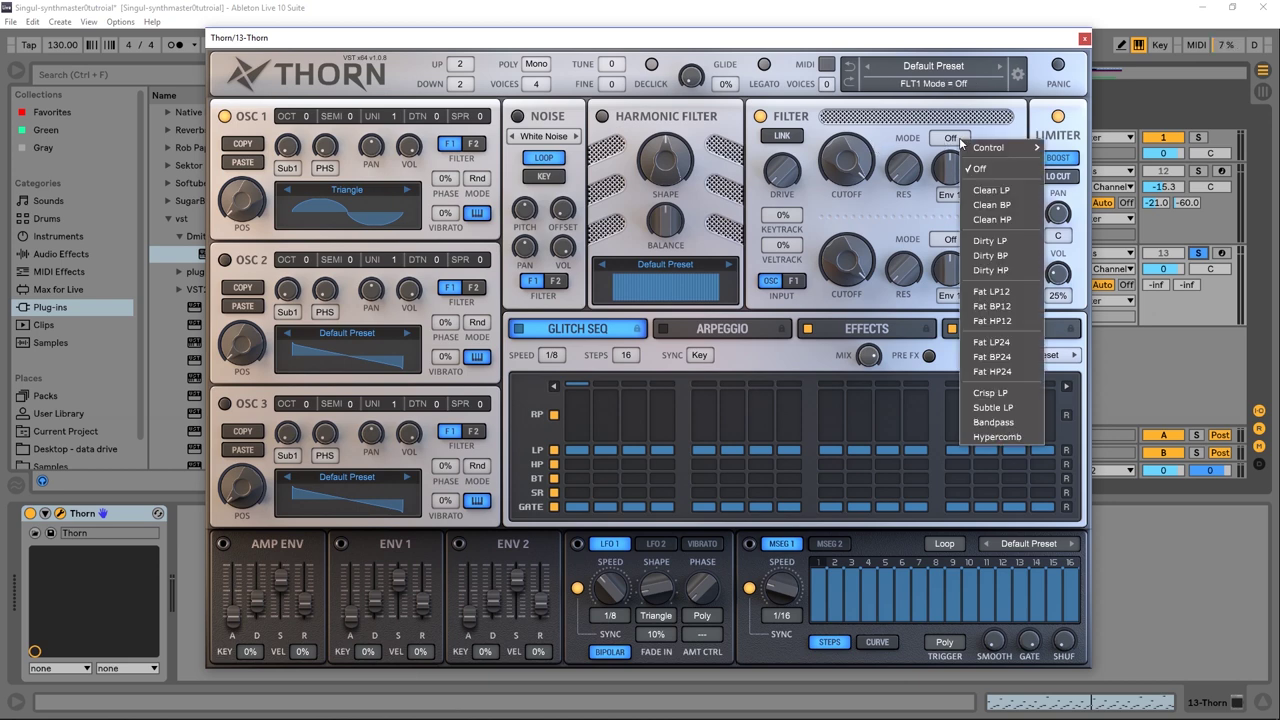
click(1016, 196)
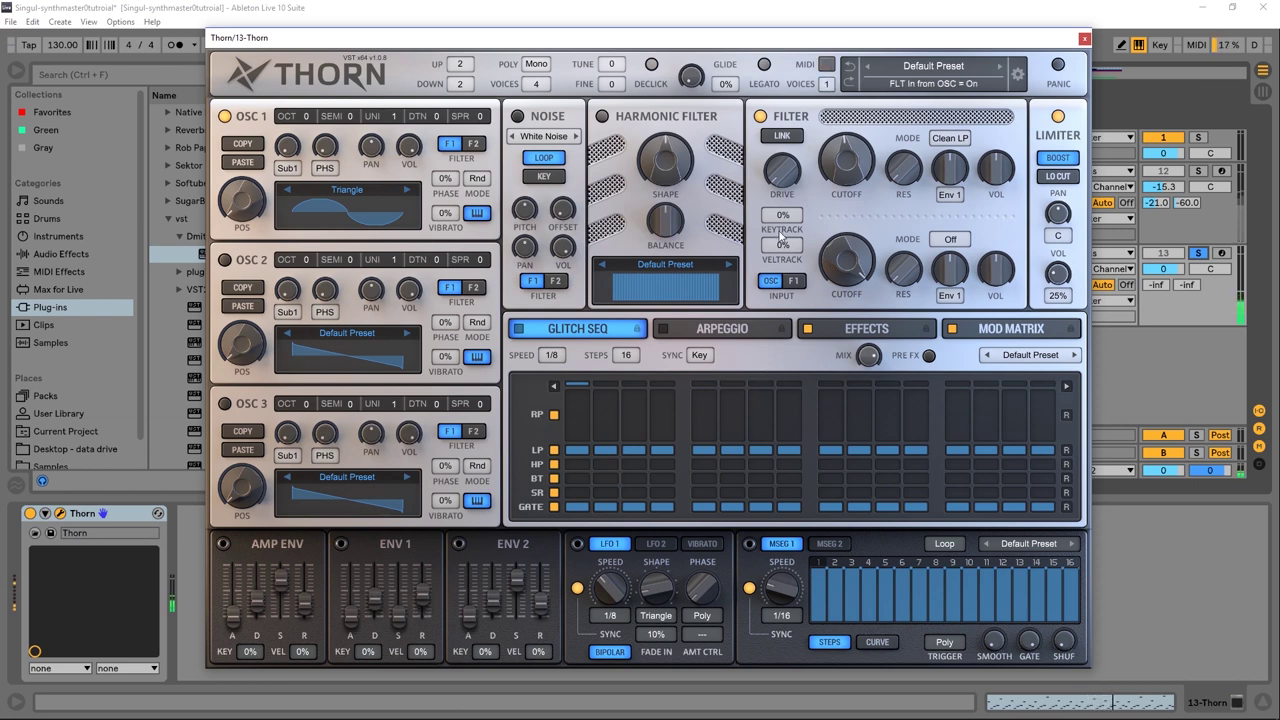
drag(1057, 276, 1057, 270)
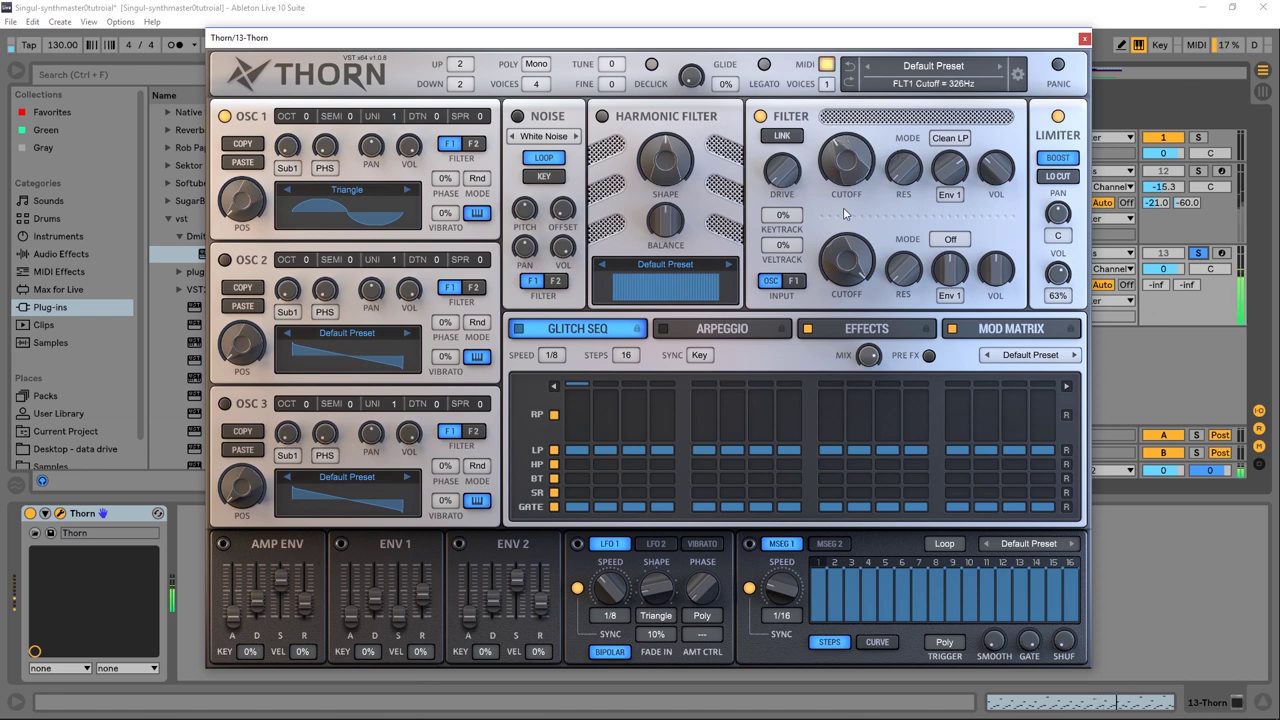
drag(783, 185, 802, 72)
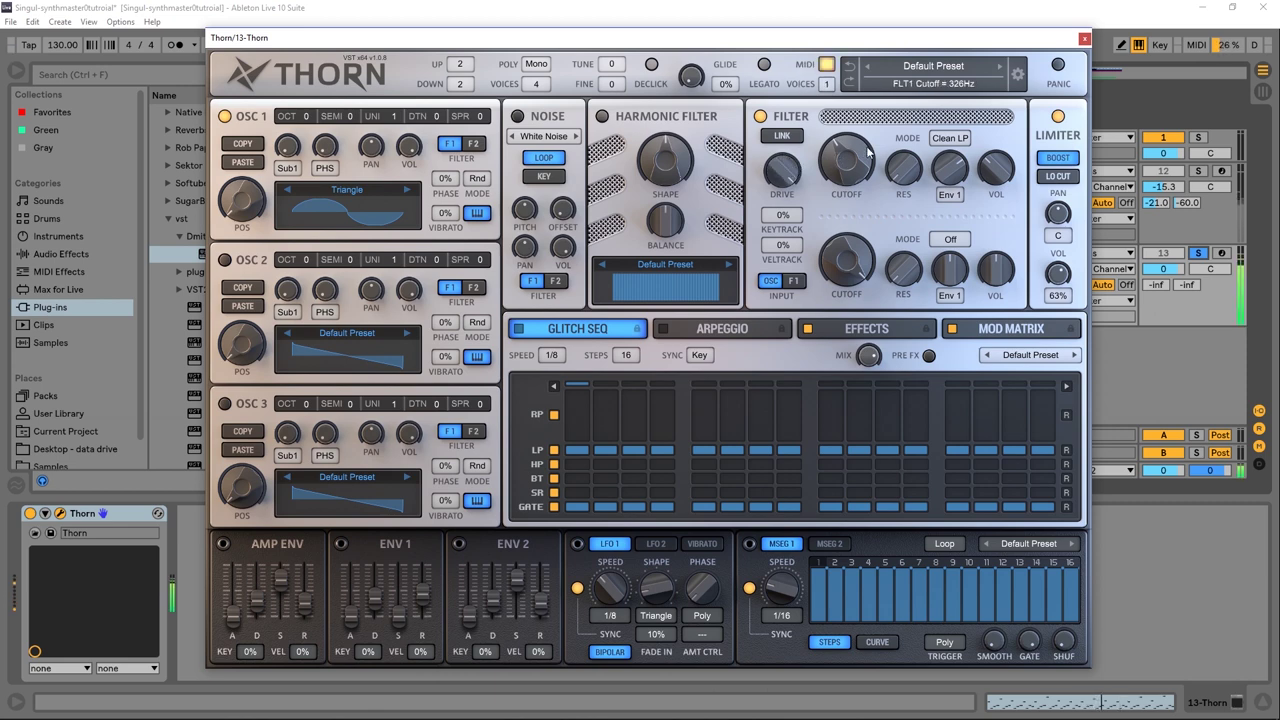
drag(1058, 272, 1055, 304)
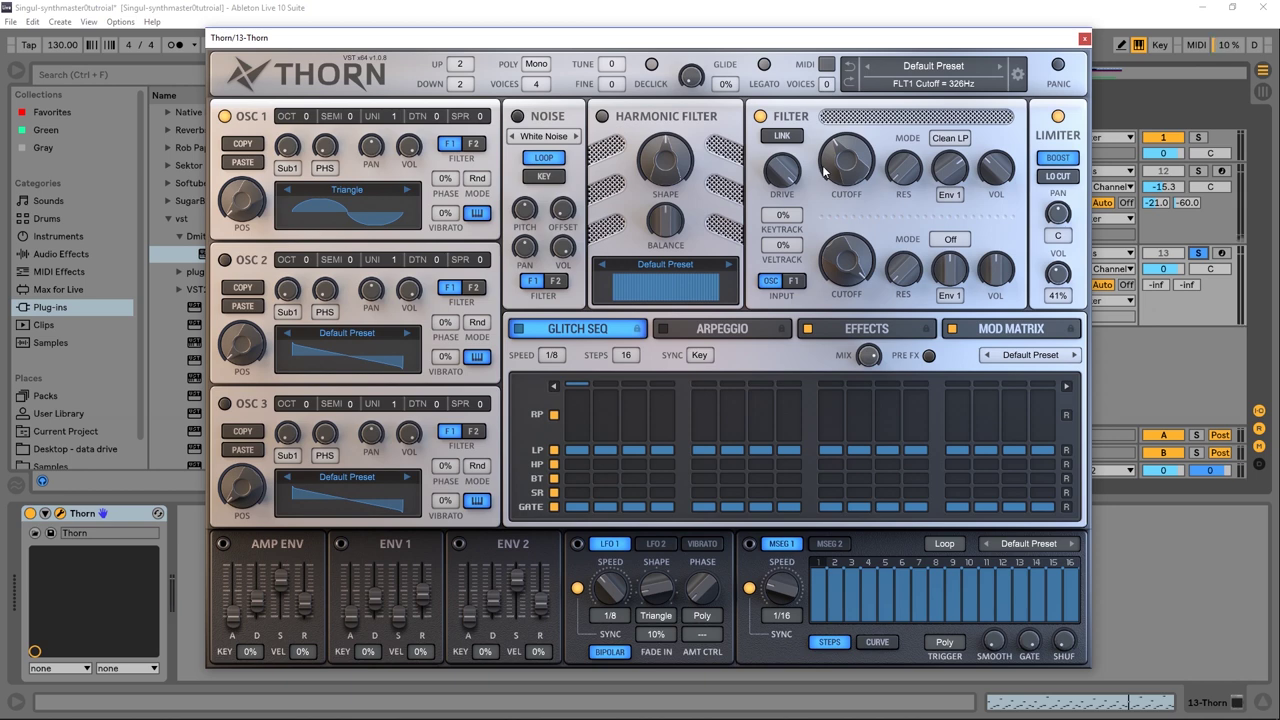
Step: Turn on the distortion effect in Hyperbolic mode with 32% drive, and turn on the chorus with a 2/1T synced rate
click(889, 330)
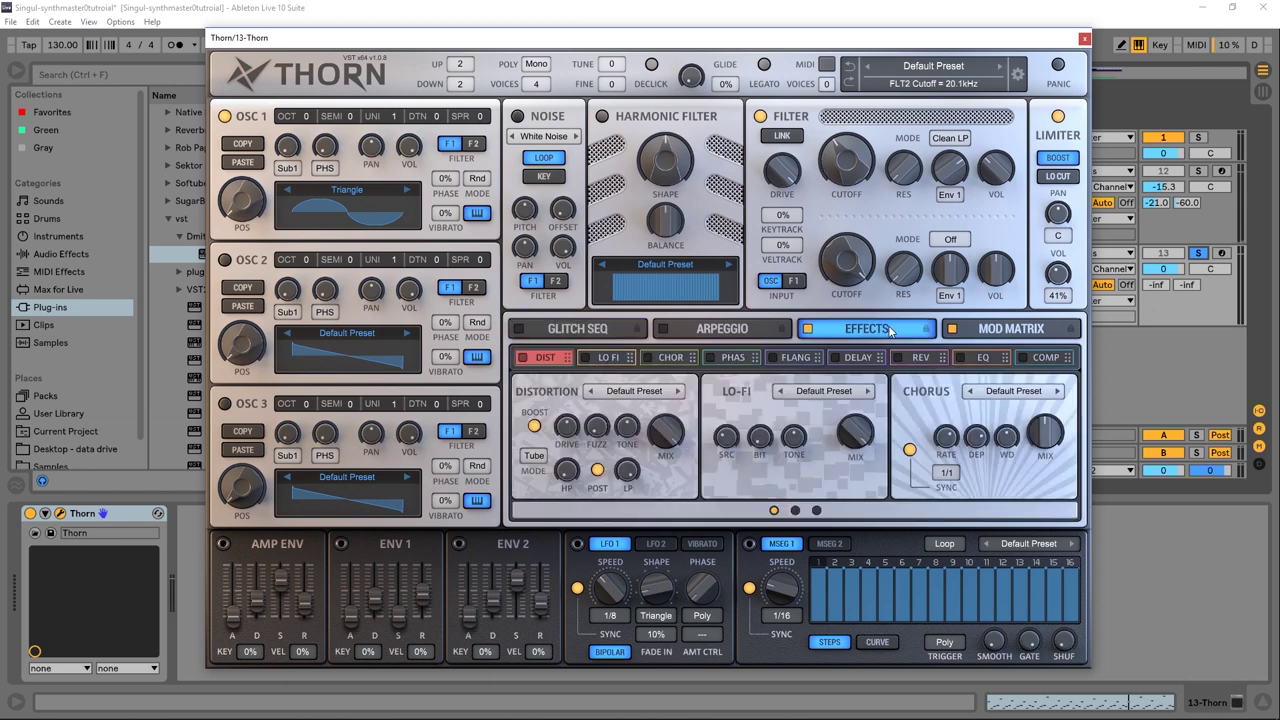
click(523, 359)
click(533, 455)
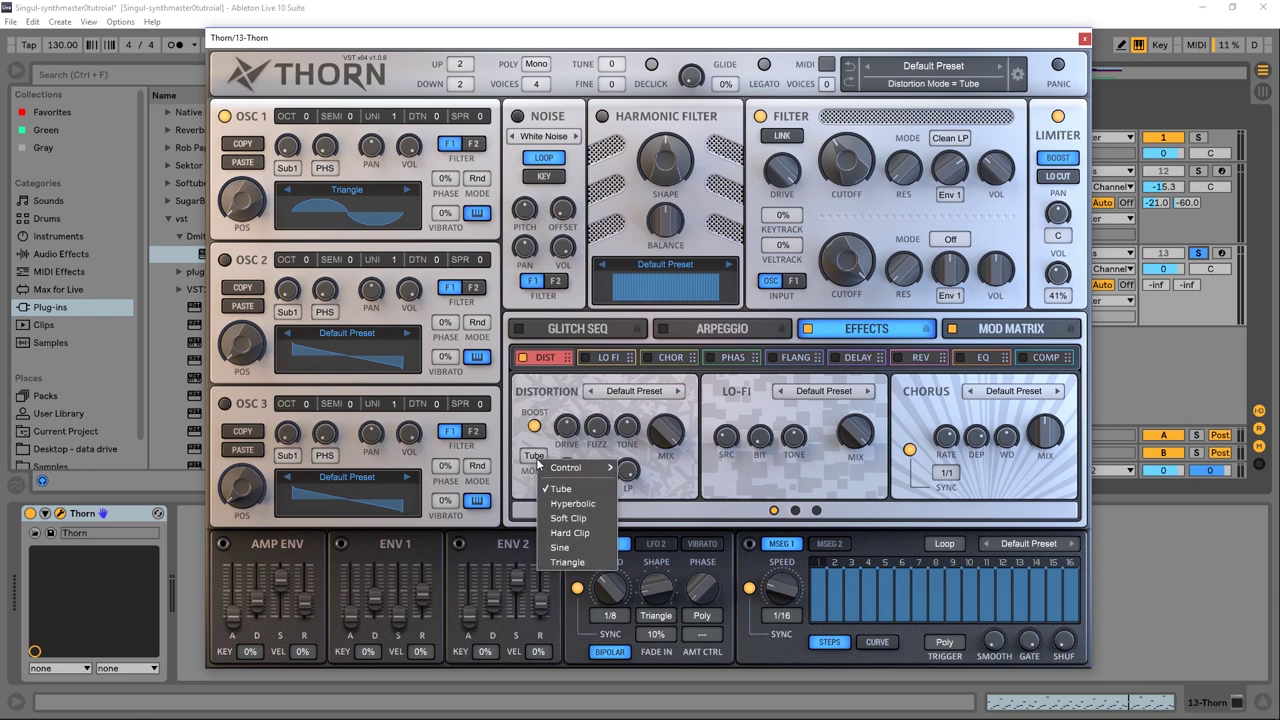
click(565, 509)
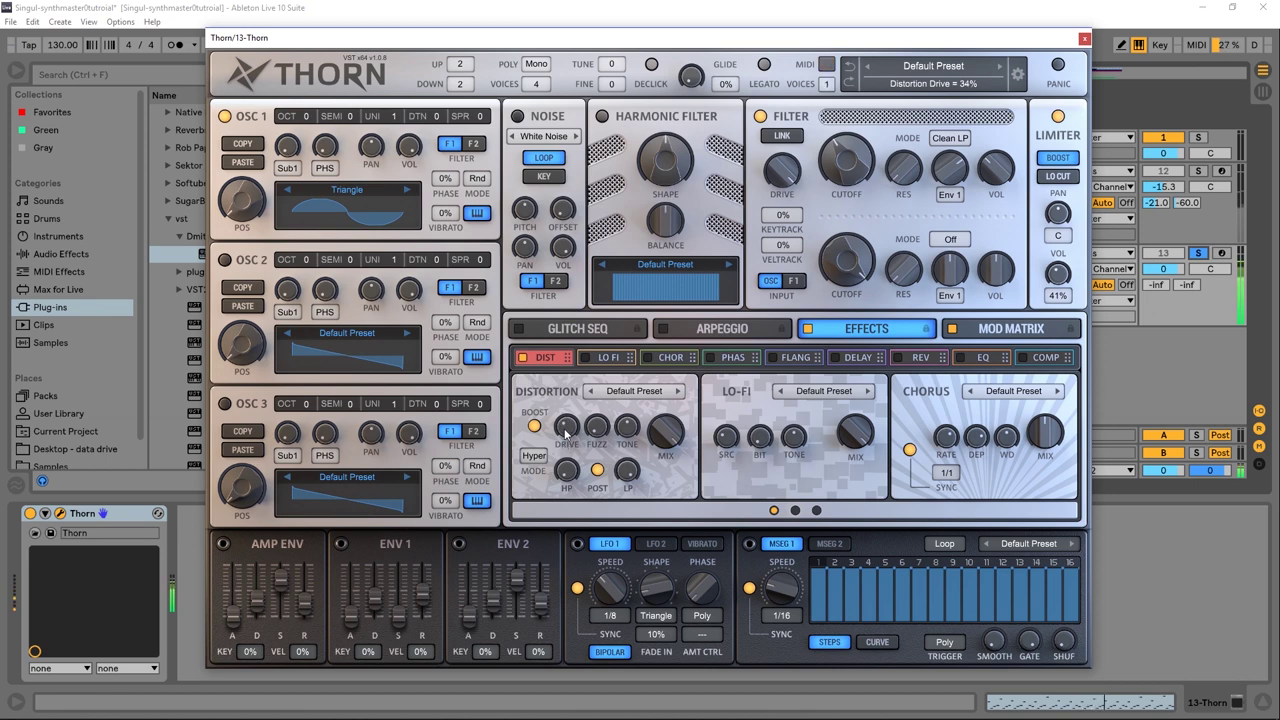
scroll(566, 430, down, 2)
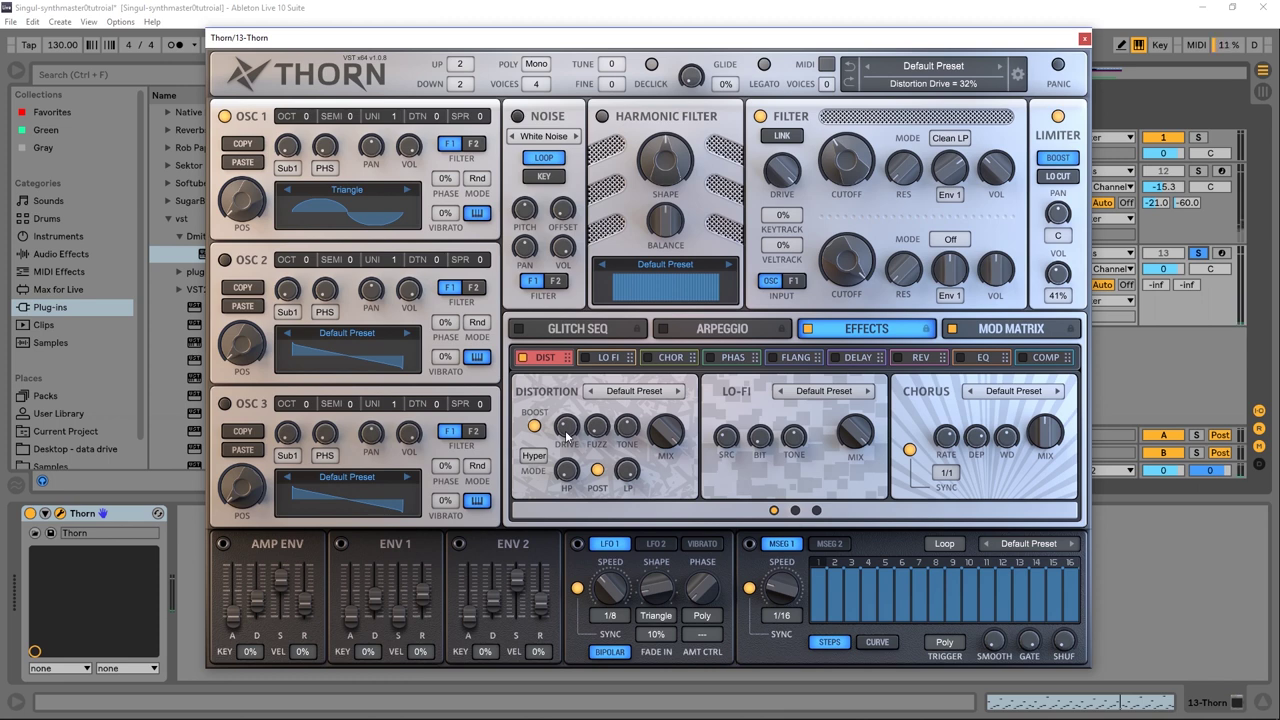
click(668, 357)
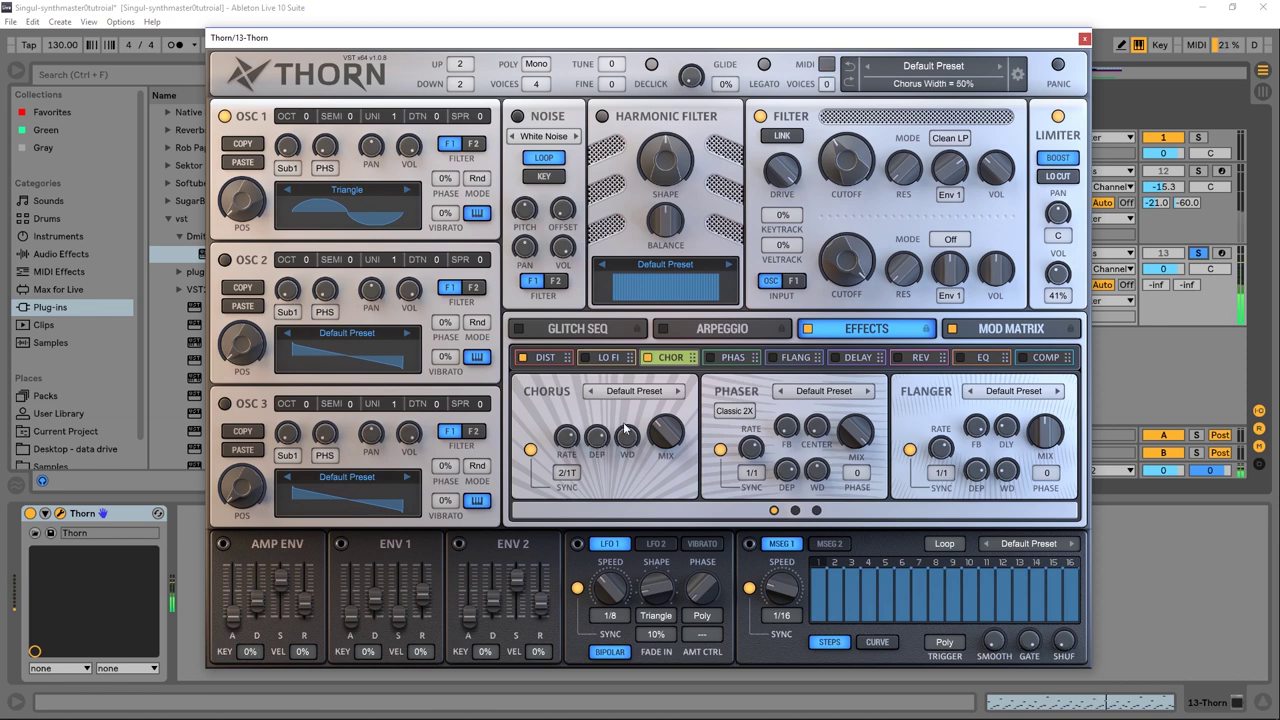
Step: Turn on the delay effect with a left time of 1/8D, a right time of 1/4T and a 20% mix
click(838, 360)
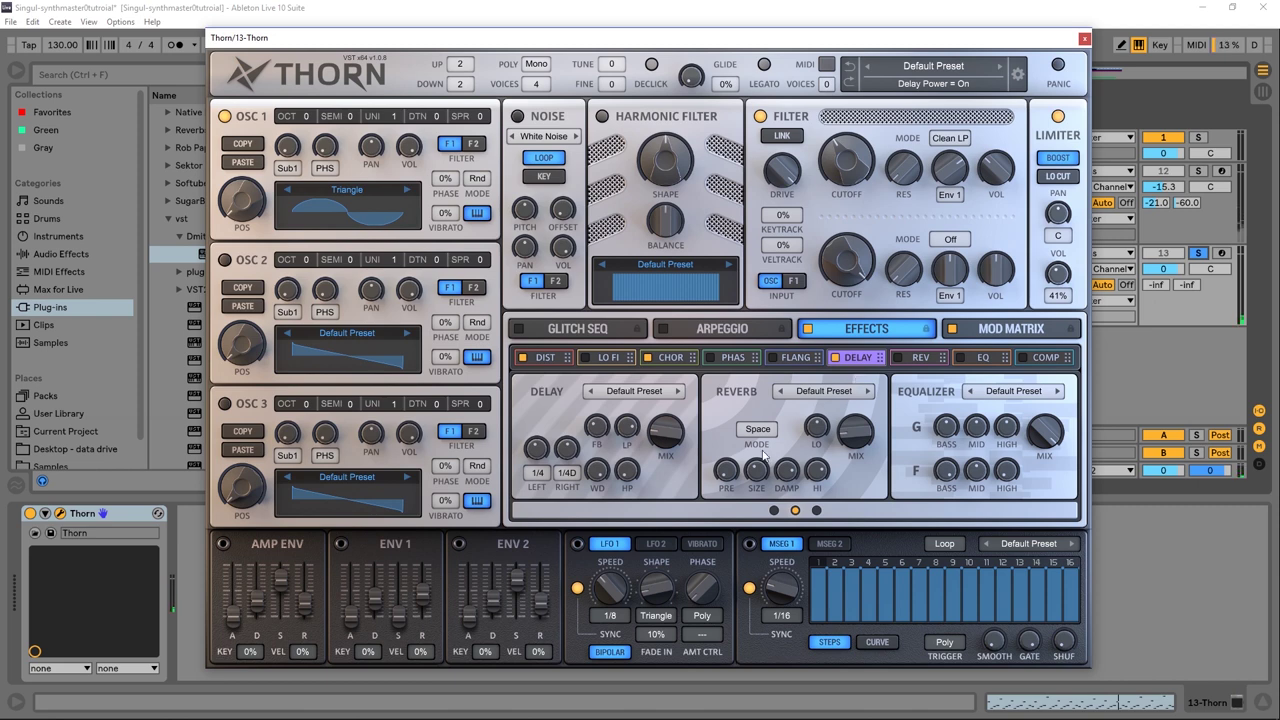
click(538, 473)
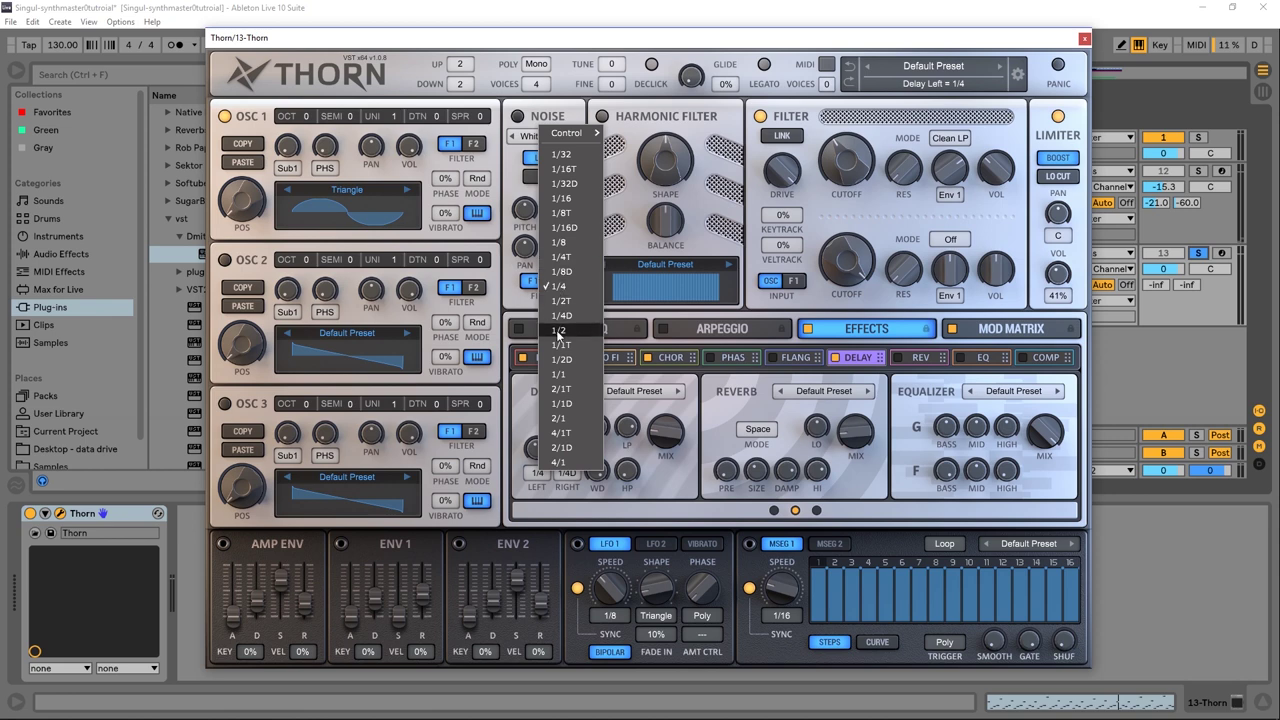
click(562, 271)
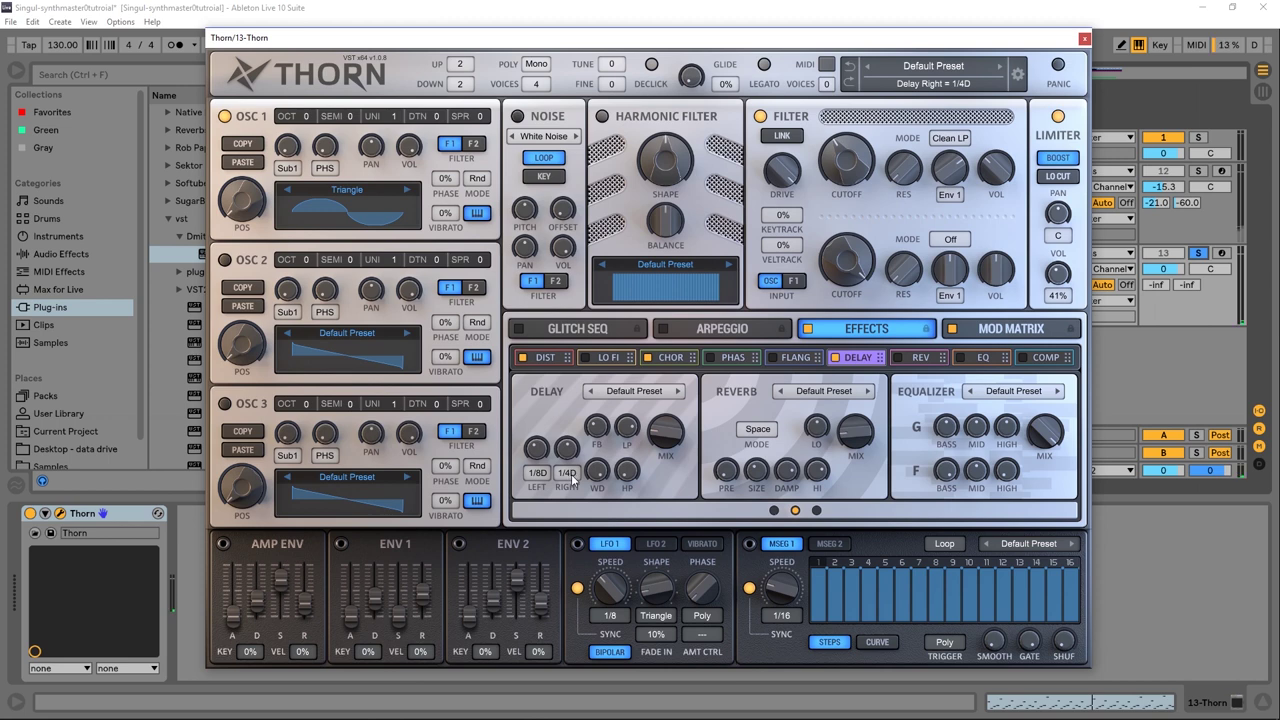
click(572, 478)
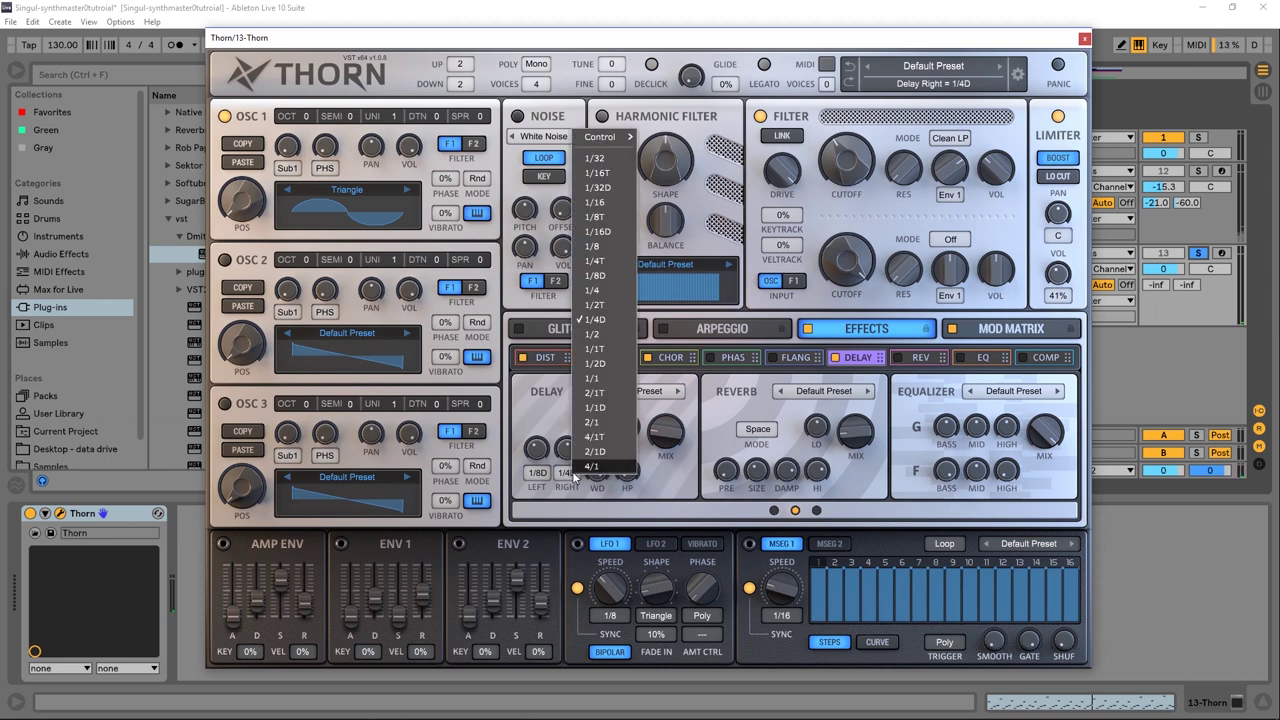
click(609, 266)
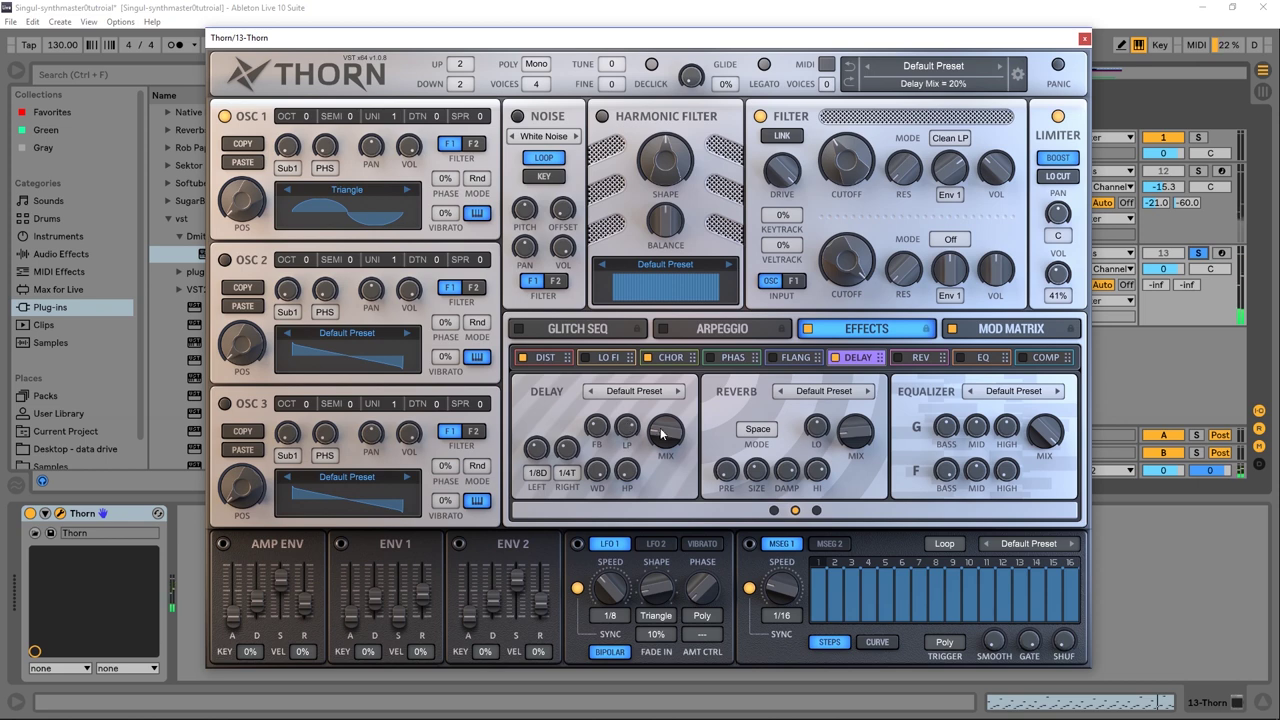
Step: Lower the delay mix to 14%, and turn on the reverb in Plate mode with an adjusted size
drag(660, 432, 661, 450)
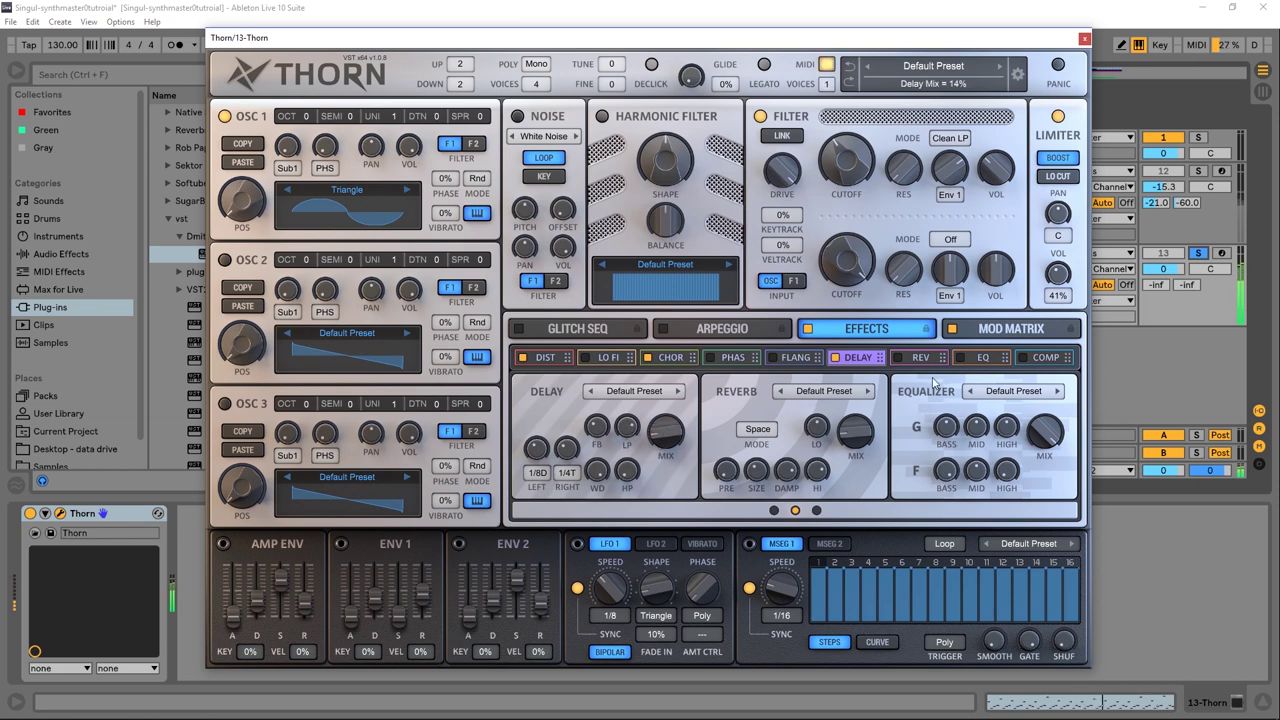
click(927, 362)
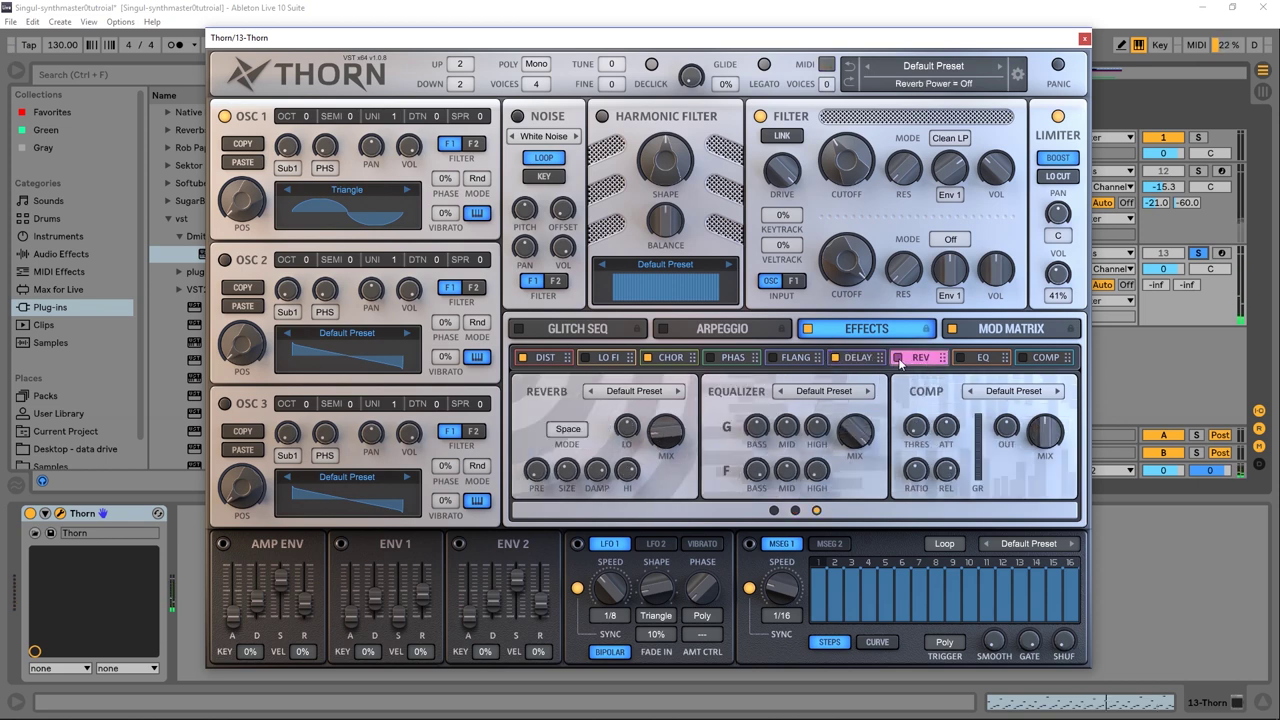
click(568, 429)
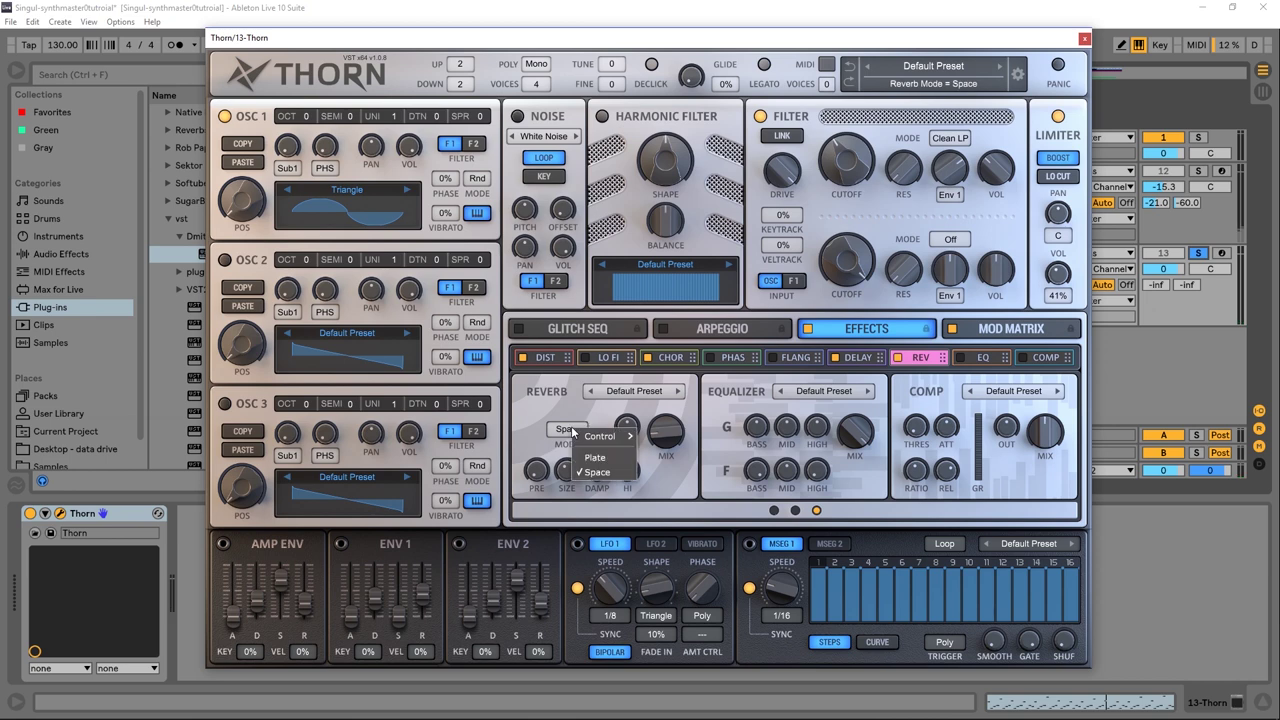
click(602, 467)
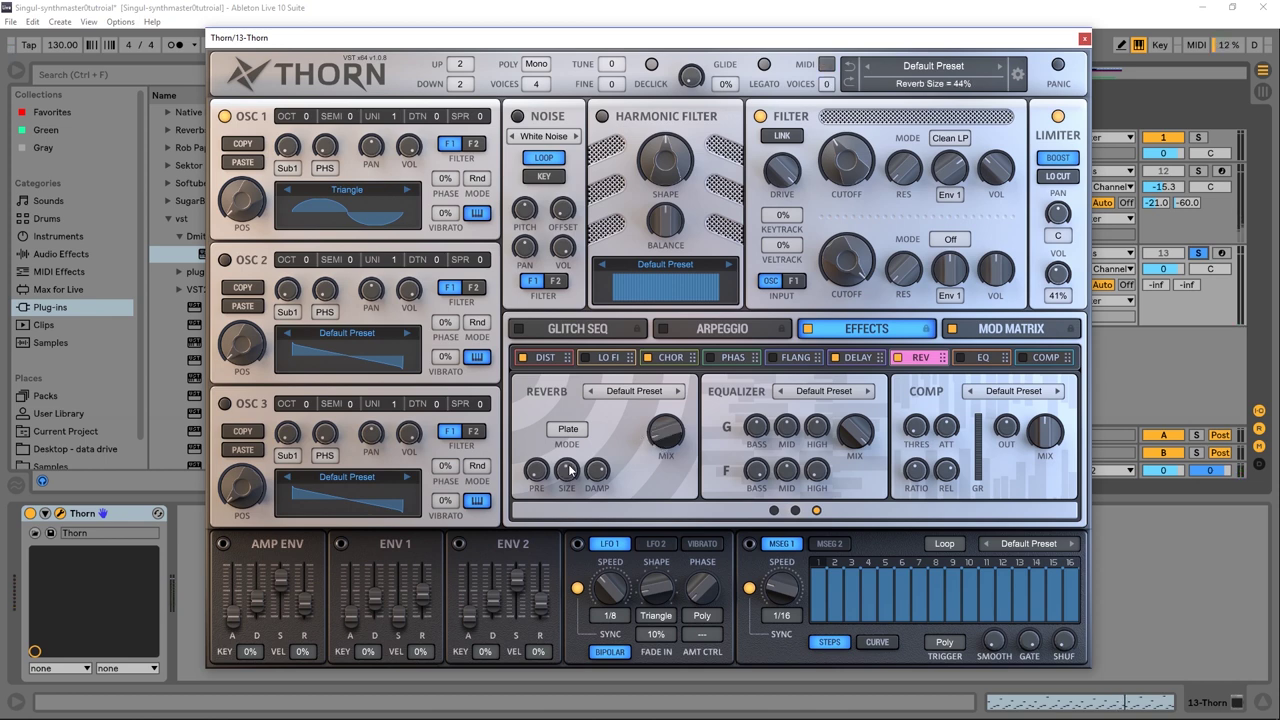
drag(569, 470, 610, 340)
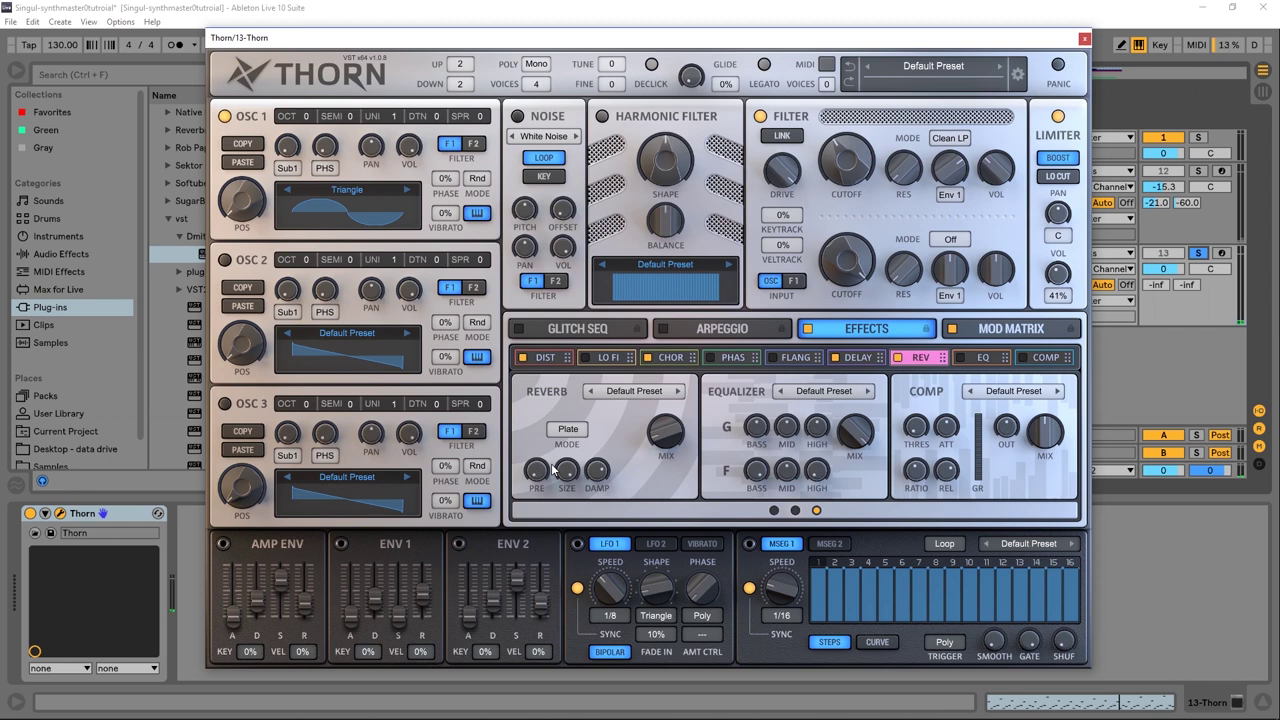
Step: Compare tracks 12 and 13 in solo, and set envelope 1's release to 30% and velocity amount to 100%
click(1198, 173)
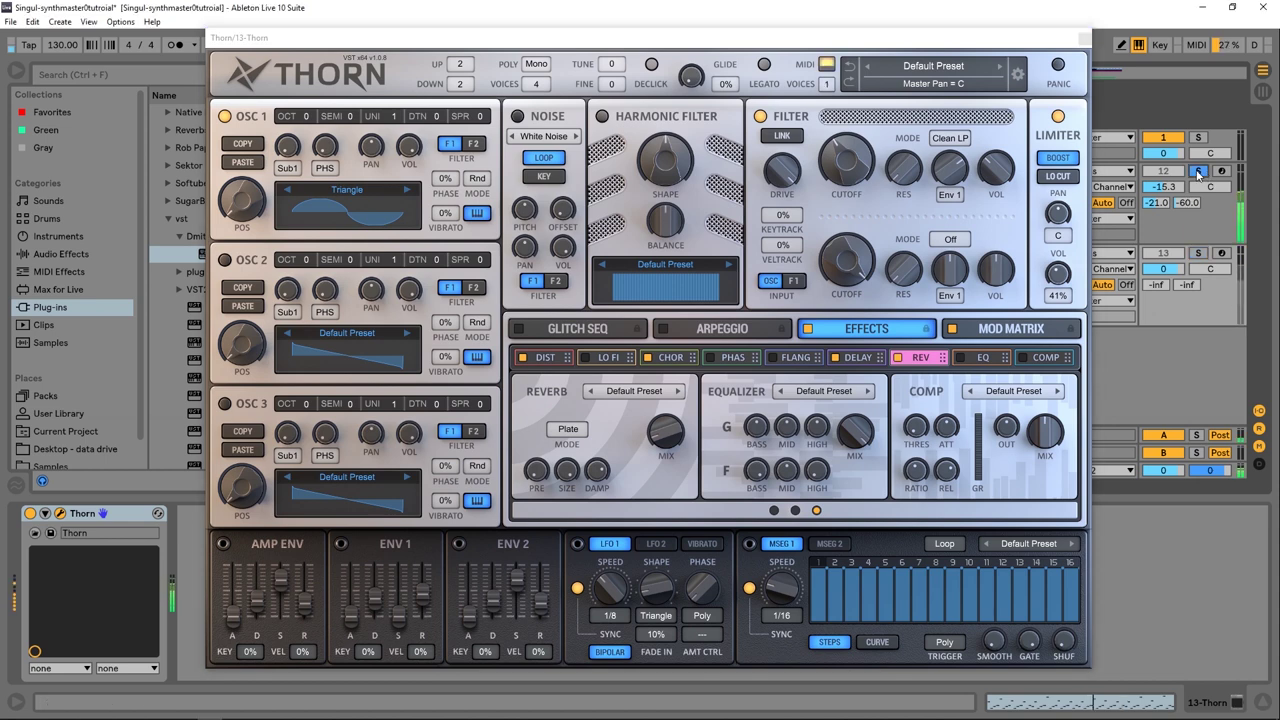
click(1198, 256)
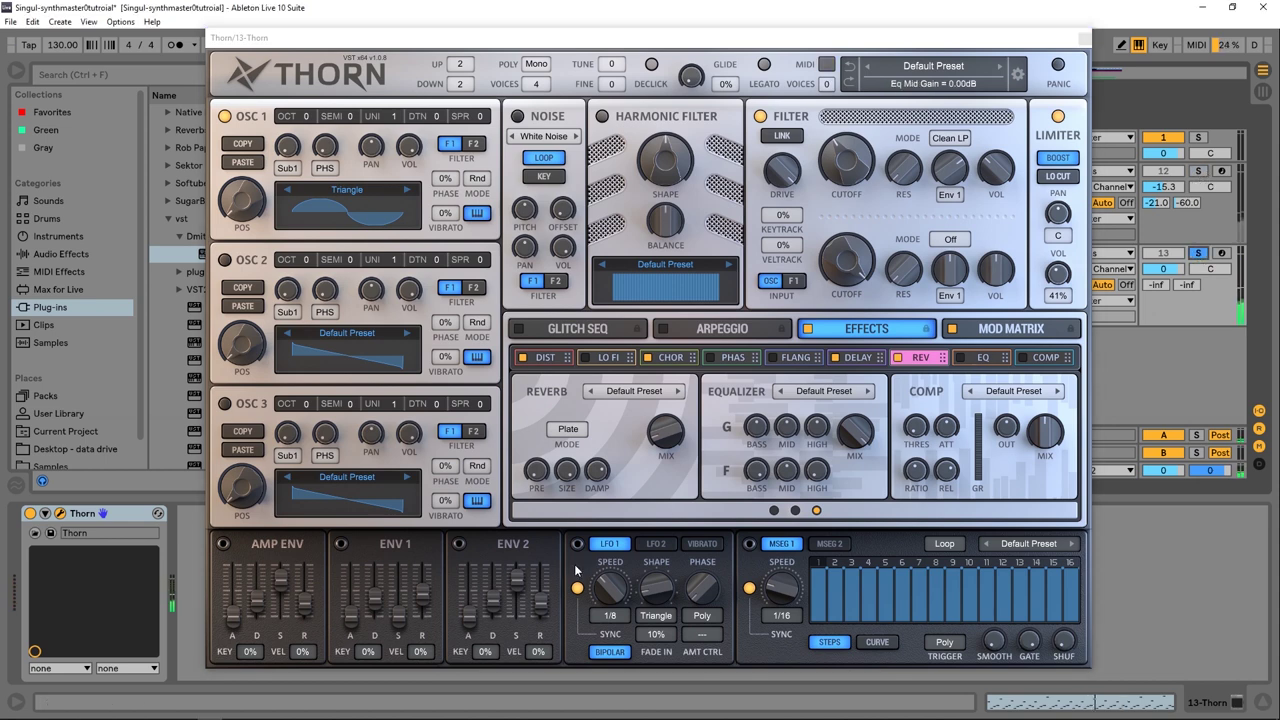
click(380, 617)
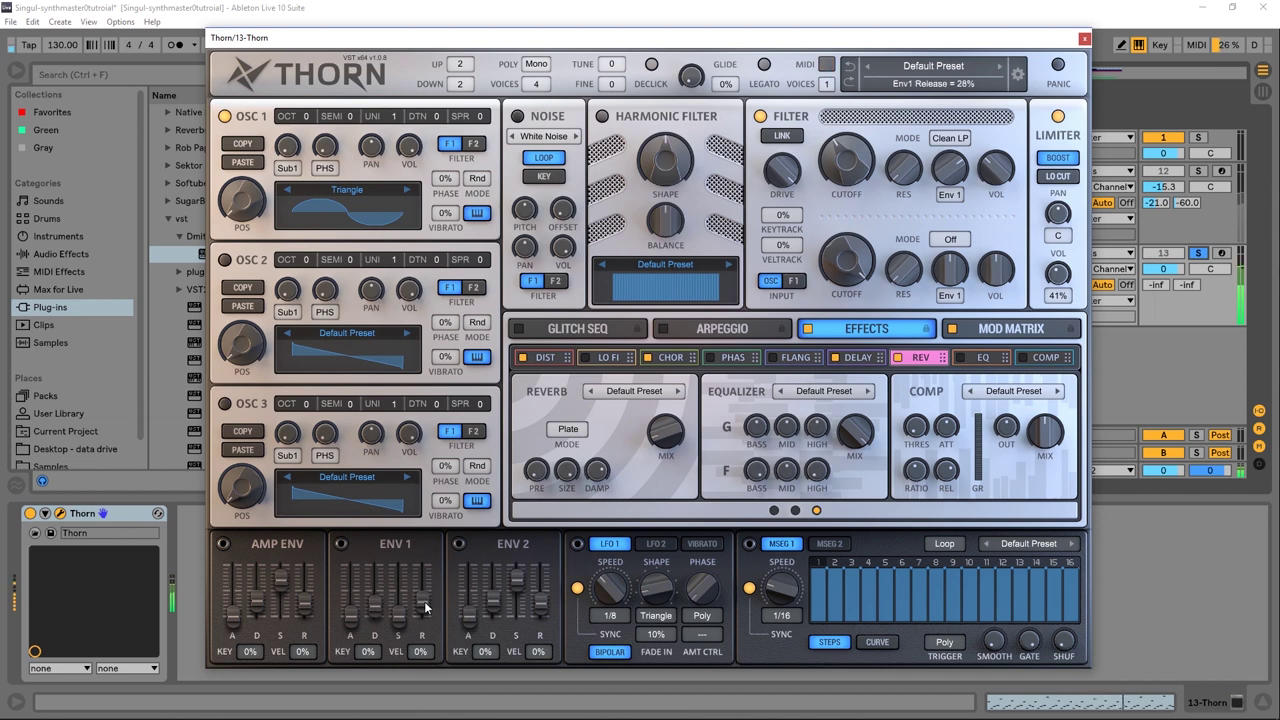
scroll(418, 648, up, 10)
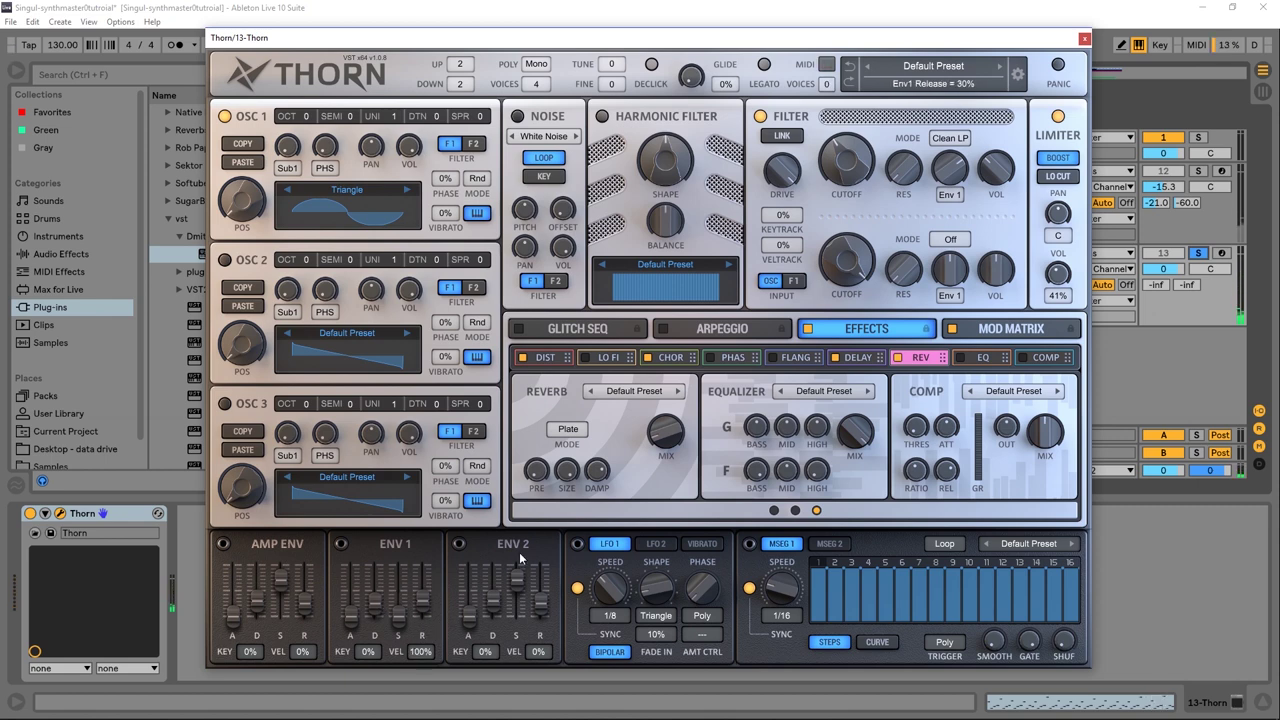
Step: Show the melody clip's notes, set oscillator 1's octave to 1, and compare tracks 12 and 13 in solo
click(1050, 703)
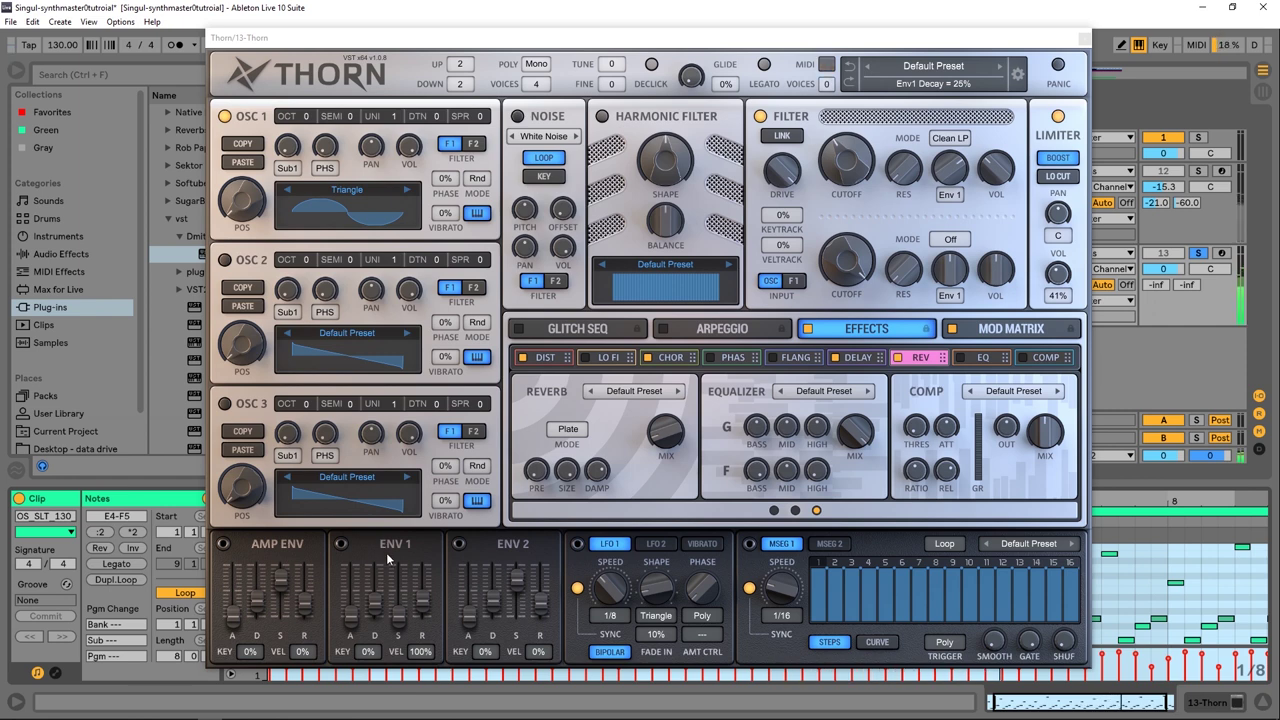
click(307, 119)
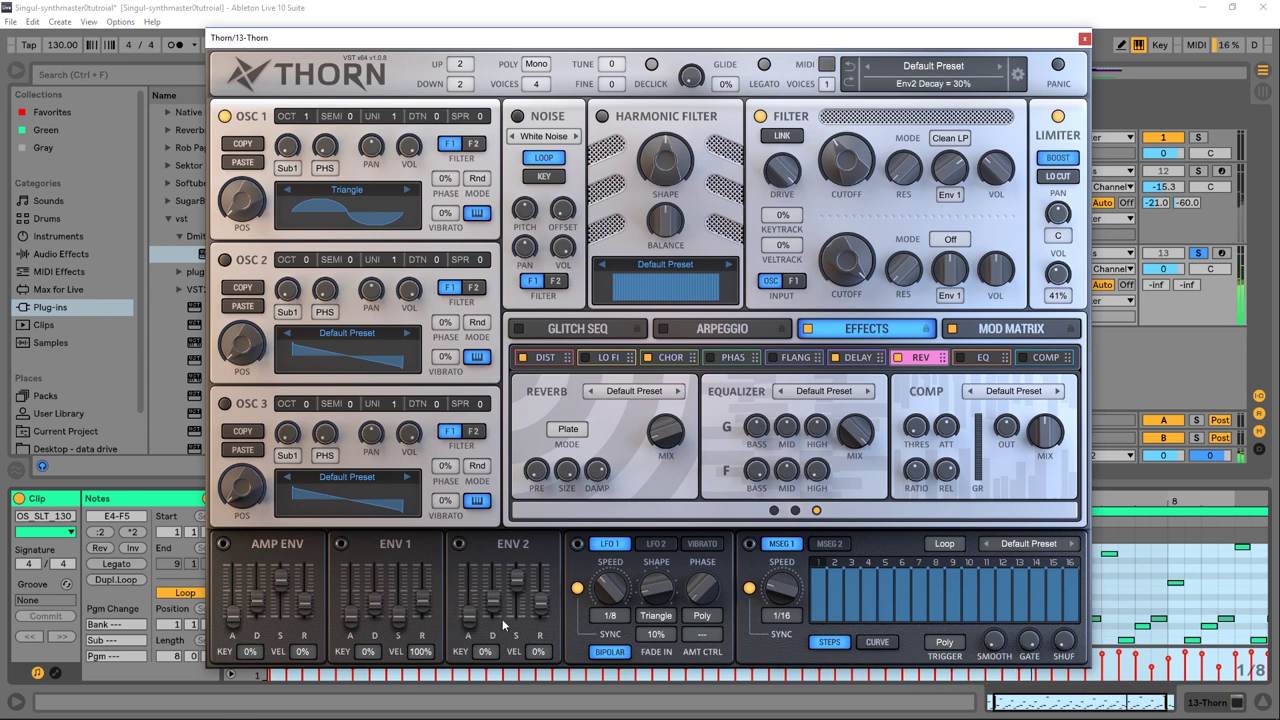
click(1199, 171)
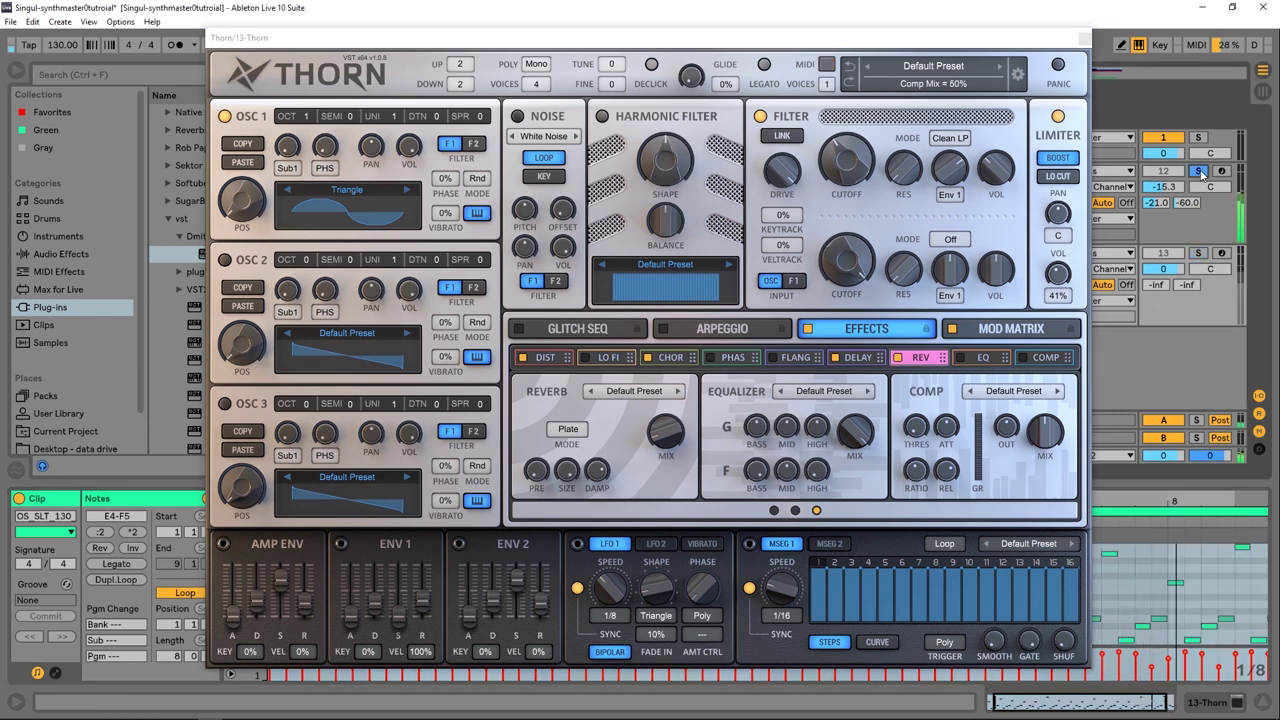
click(1198, 253)
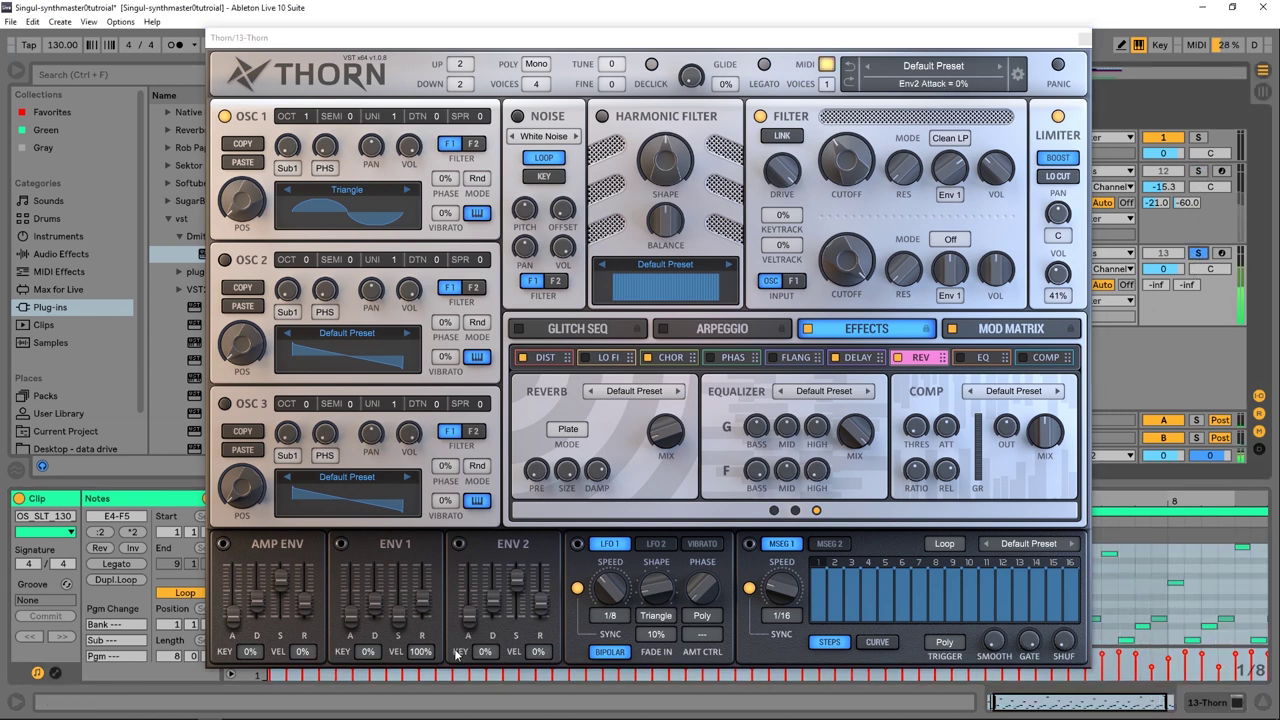
Step: Set envelope 1's release to 45%, fine-tune its decay, and take track 13 out of solo
click(428, 608)
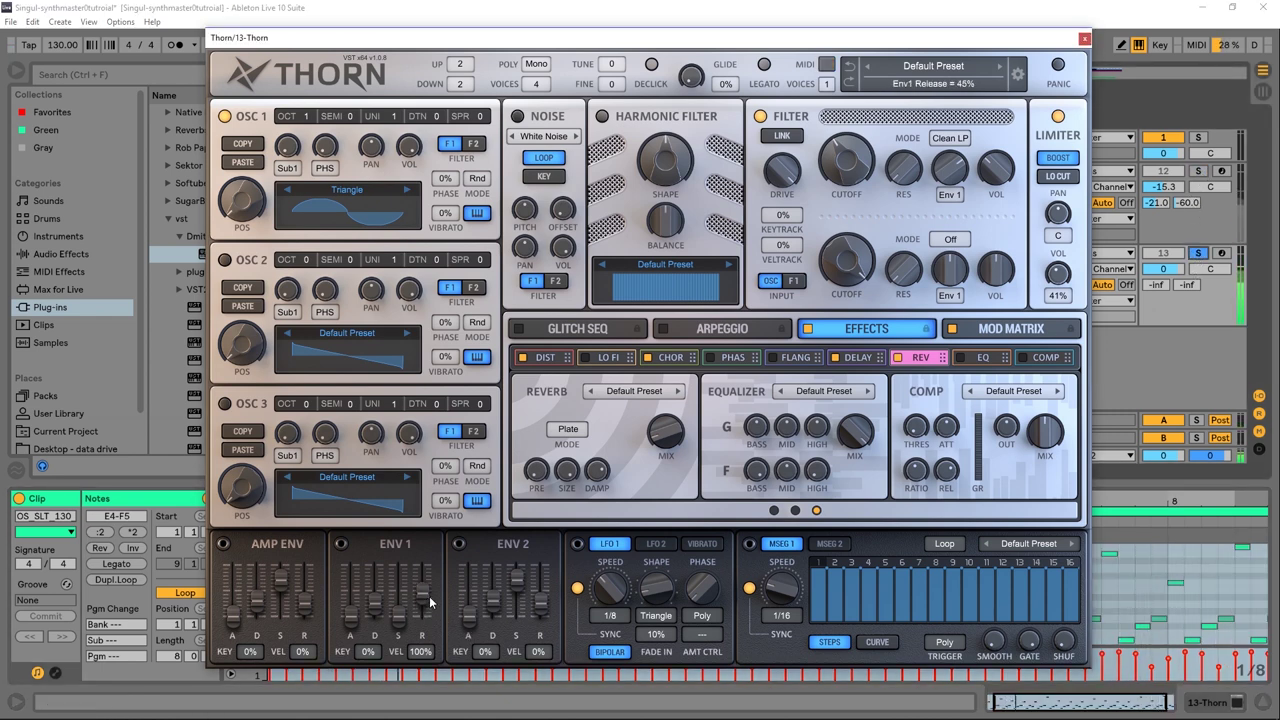
drag(375, 615, 377, 609)
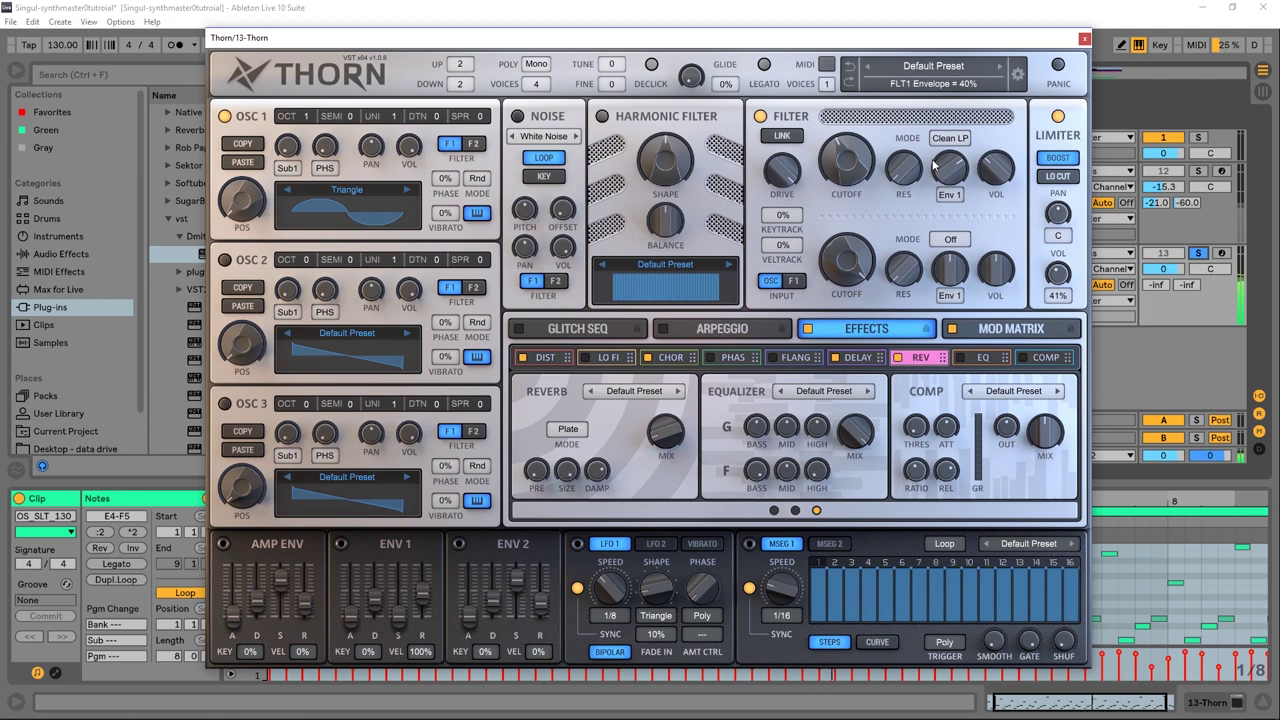
click(1172, 180)
click(1198, 253)
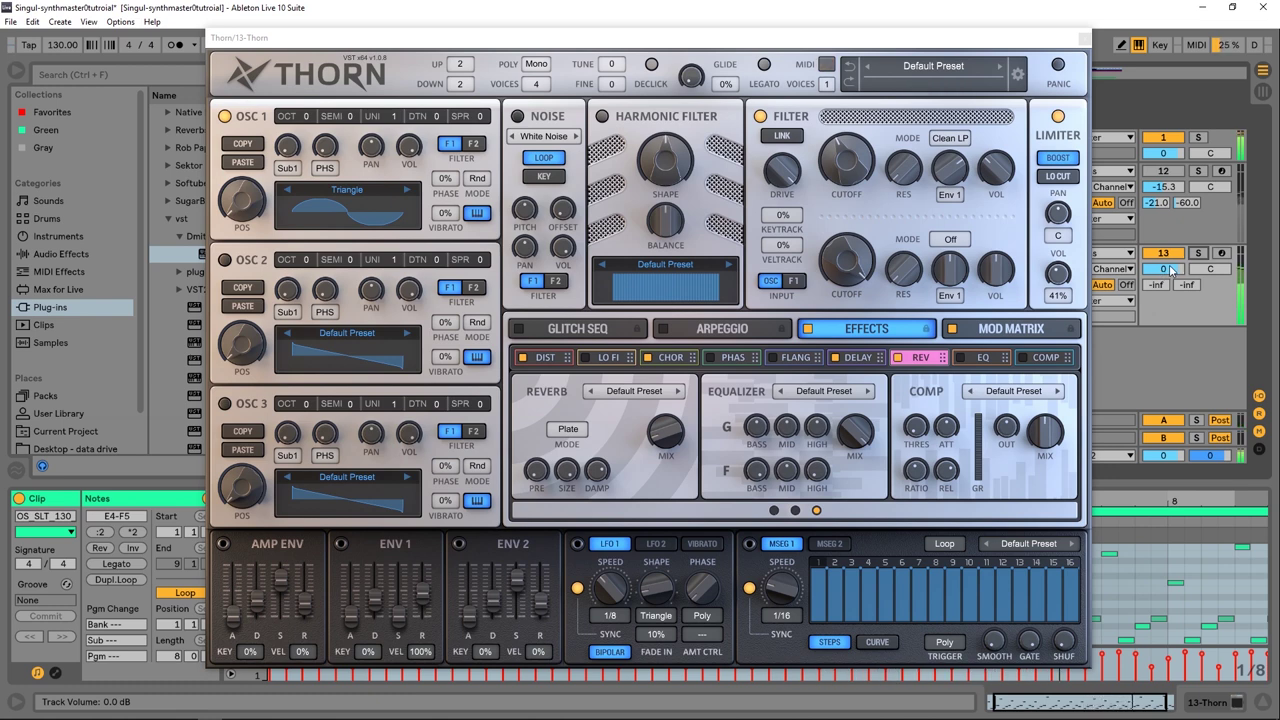
Step: Set filter 1's cutoff to 278 Hz and the limiter volume to 63%
click(843, 176)
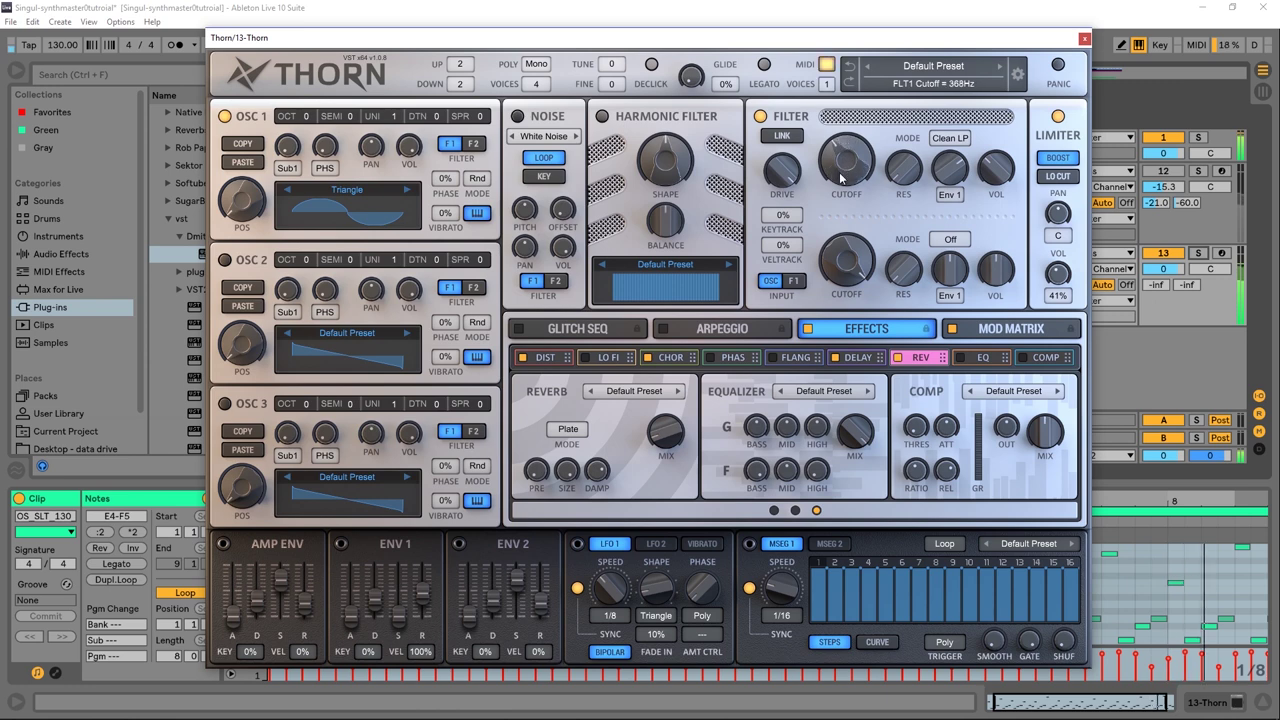
drag(843, 178, 840, 179)
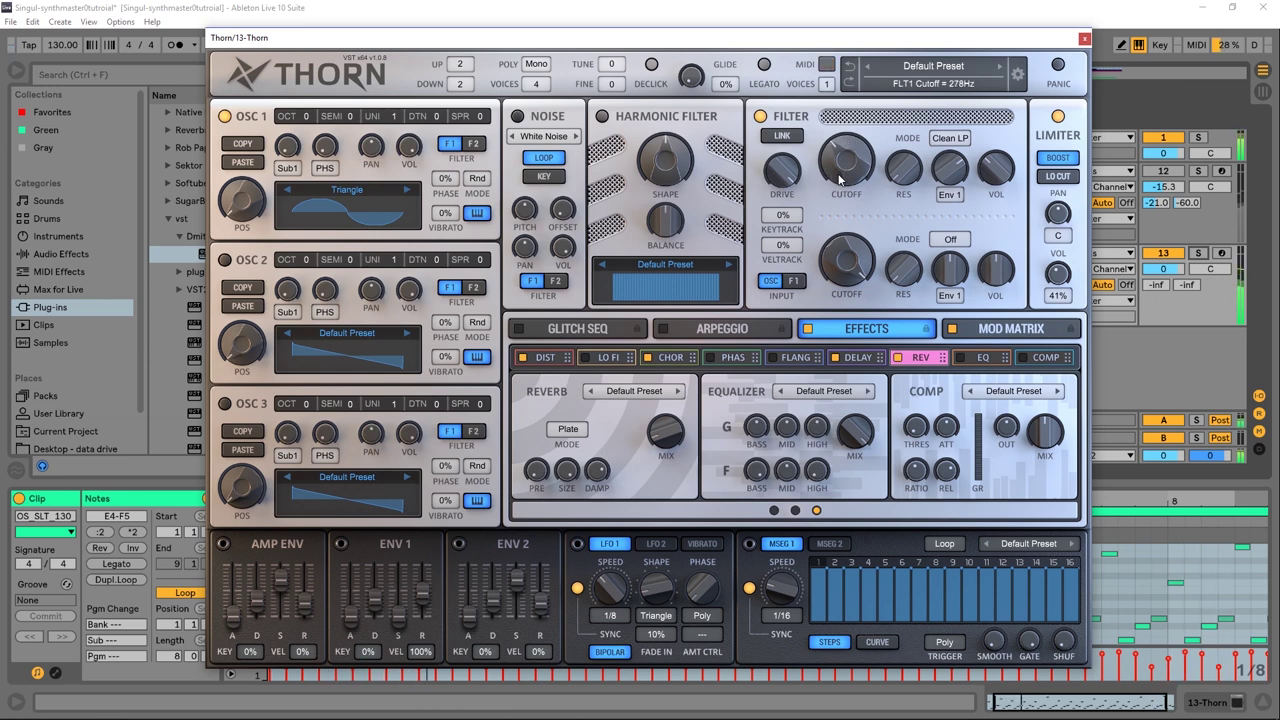
drag(1058, 277, 1048, 255)
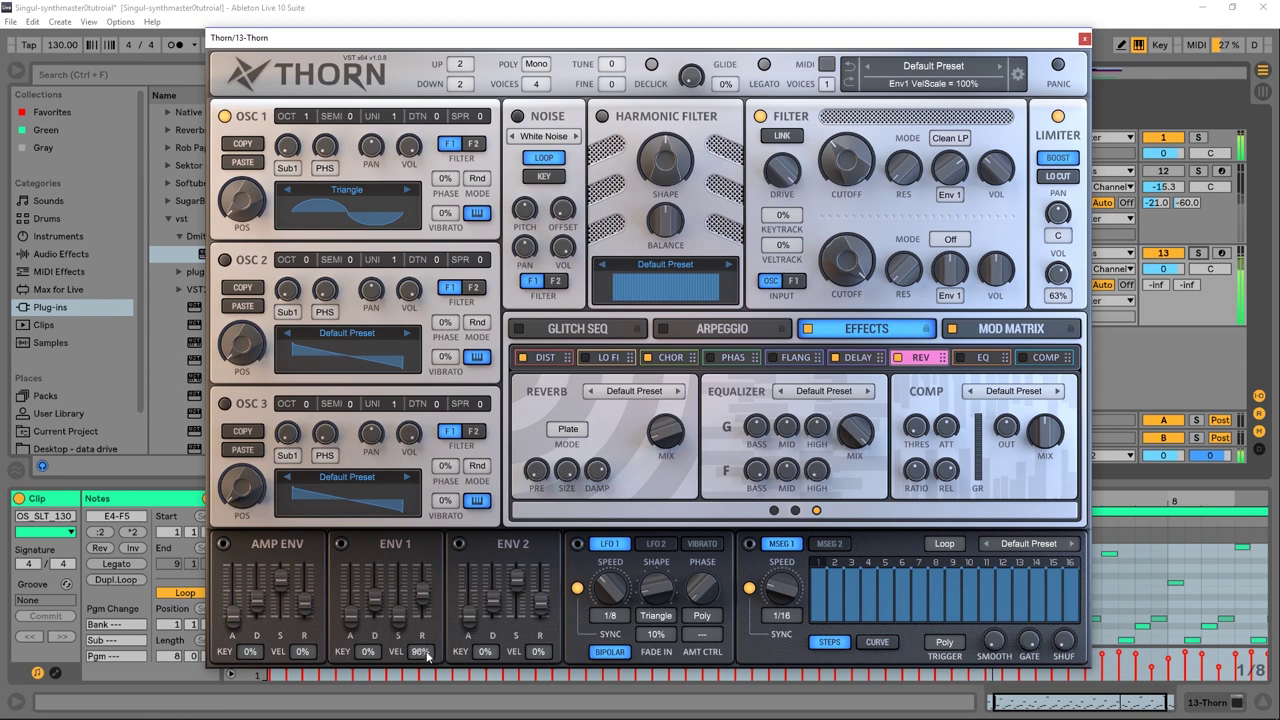
Step: Try envelope 1's velocity amount at 51%, and set the filter key tracking to 100%
drag(427, 655, 431, 693)
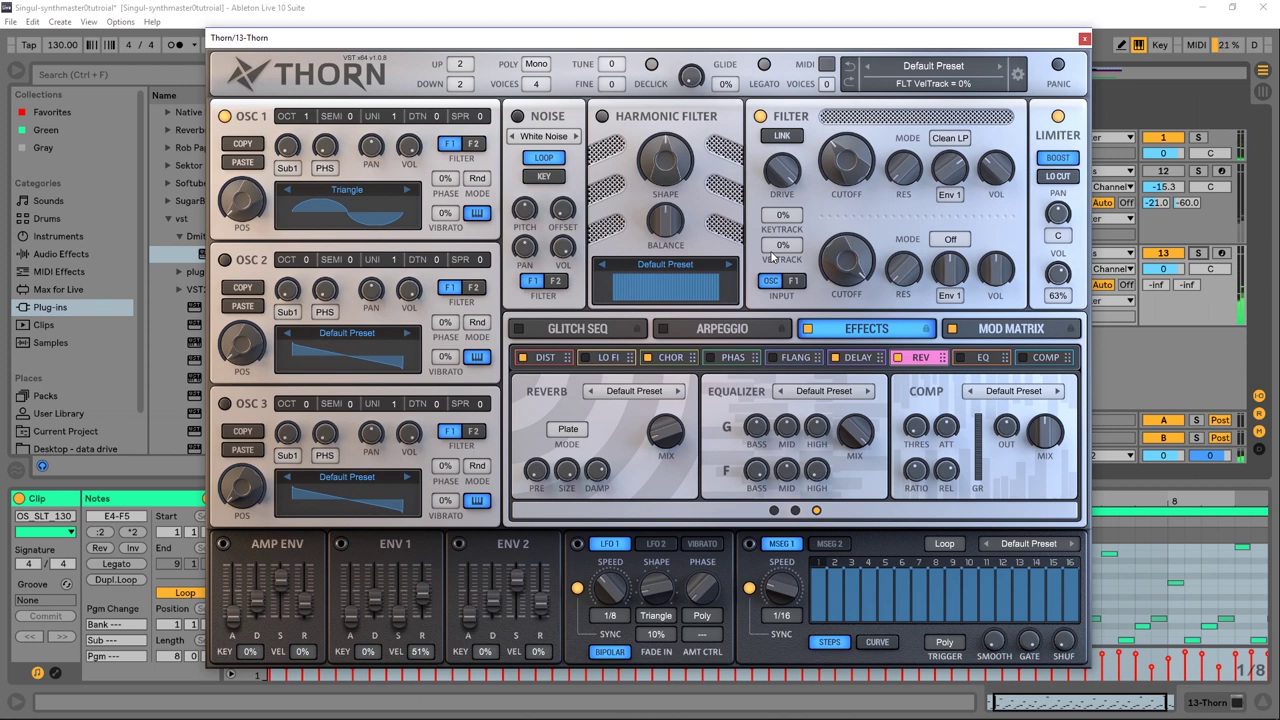
drag(783, 215, 801, 103)
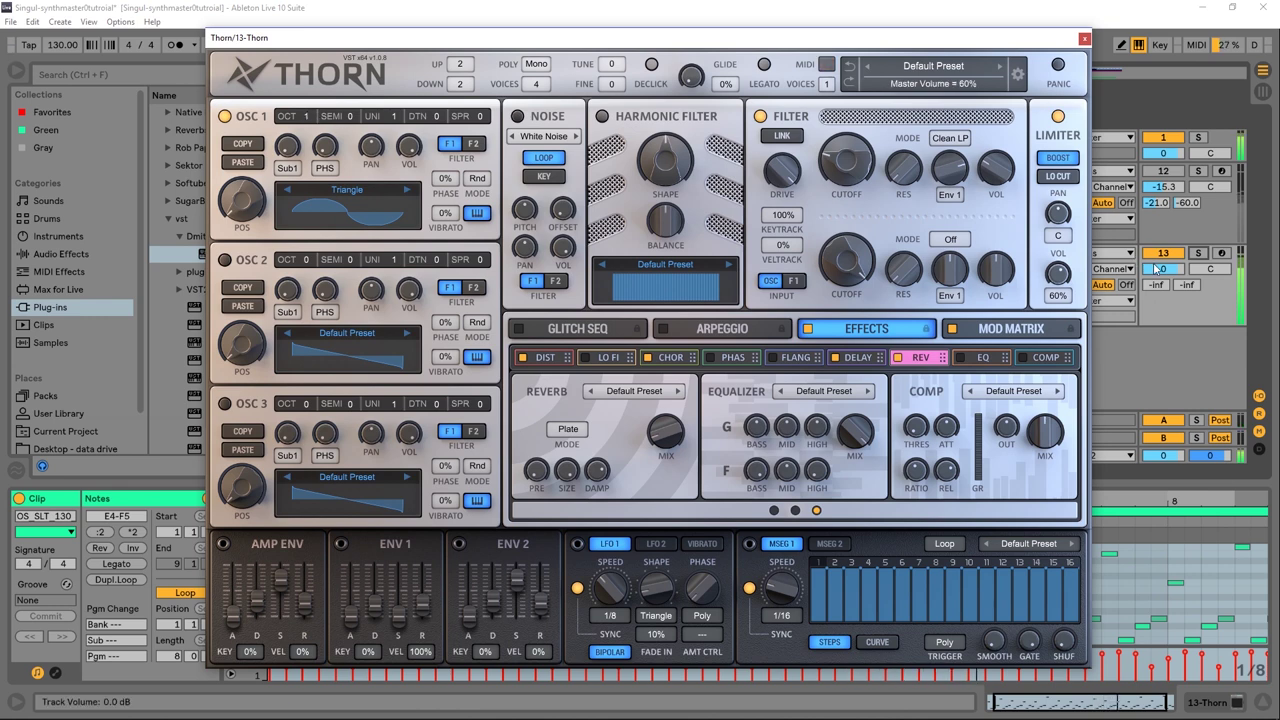
Step: Balance track 13 against track 12 using solo, and set track 13's volume to -7.0 dB
drag(1163, 268, 1163, 267)
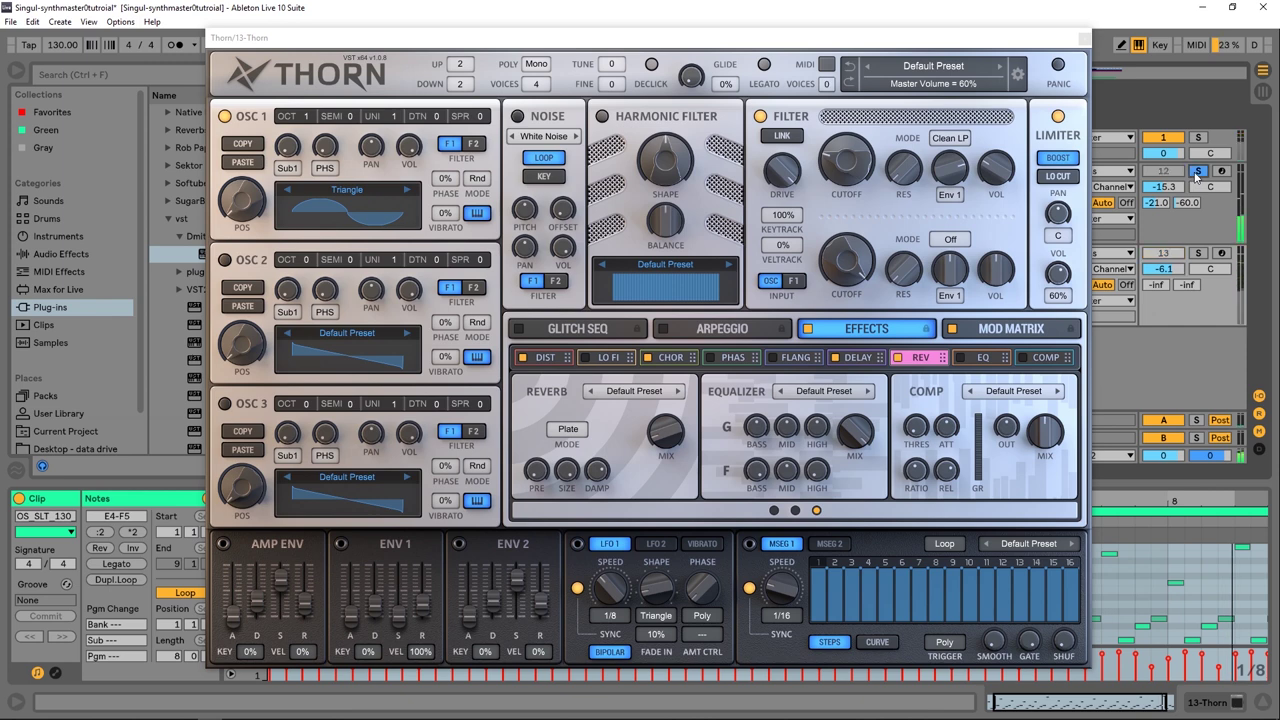
click(1199, 253)
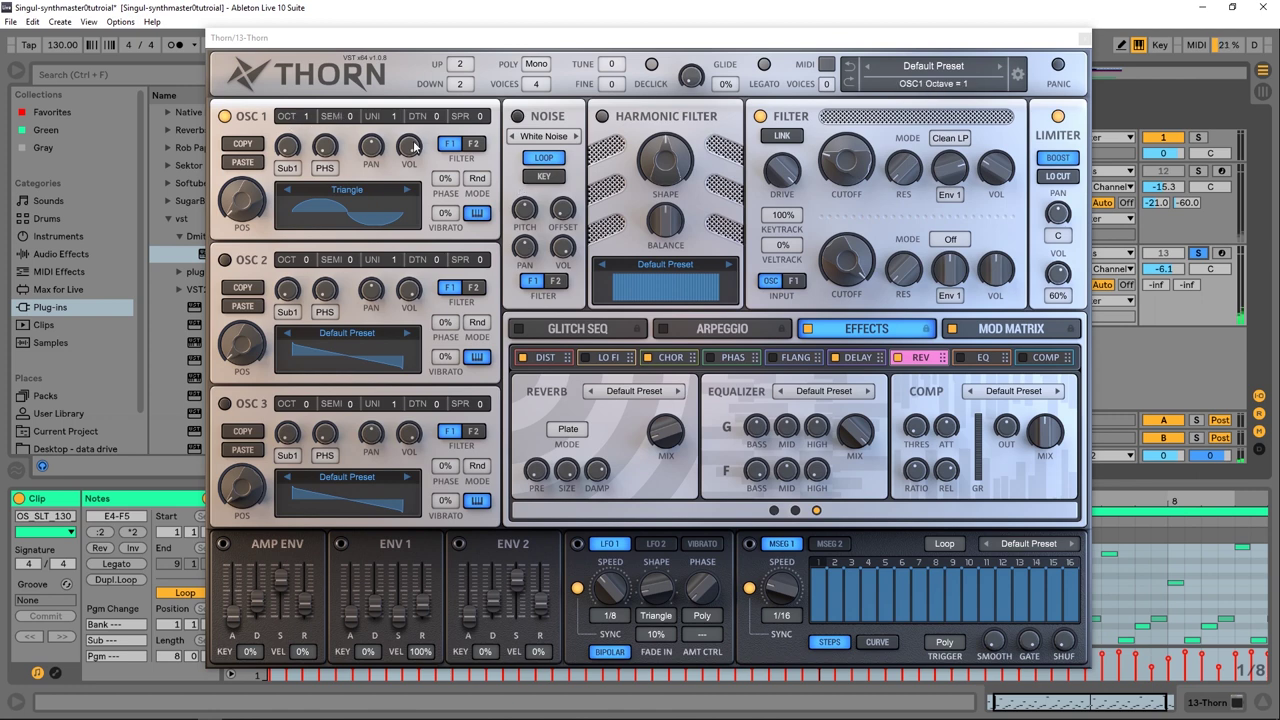
click(1199, 253)
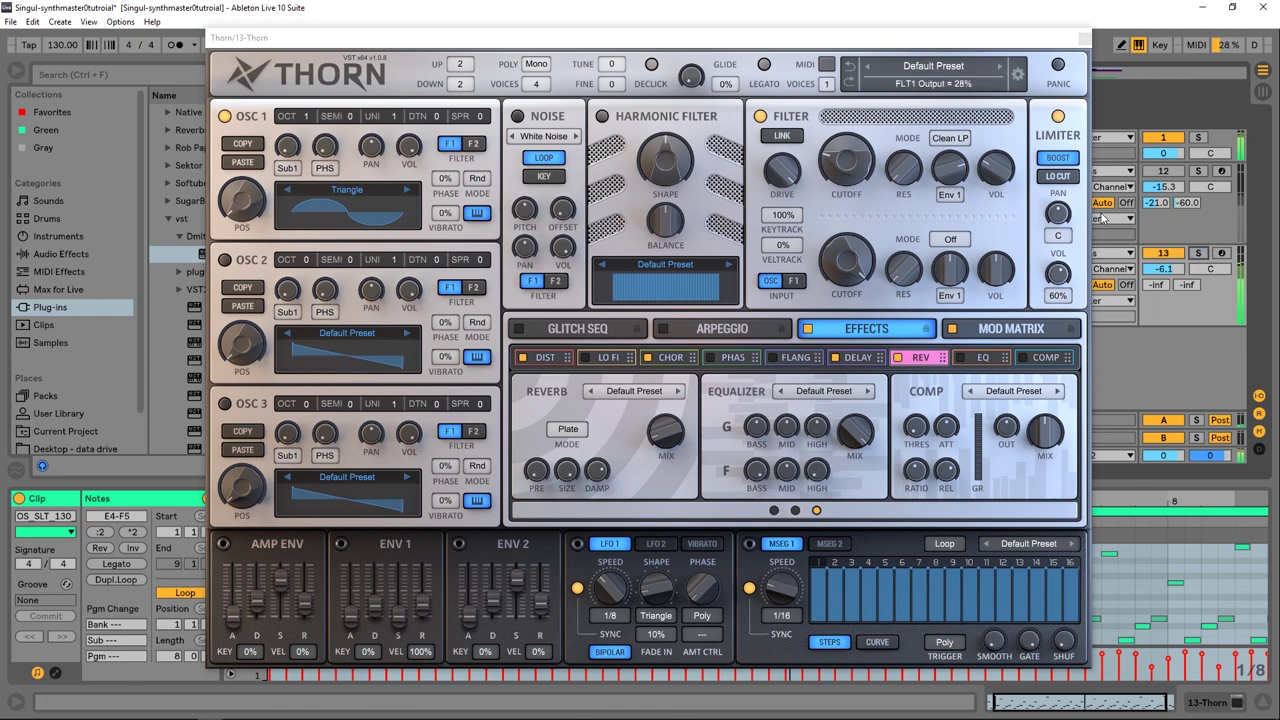
drag(1170, 270, 1170, 277)
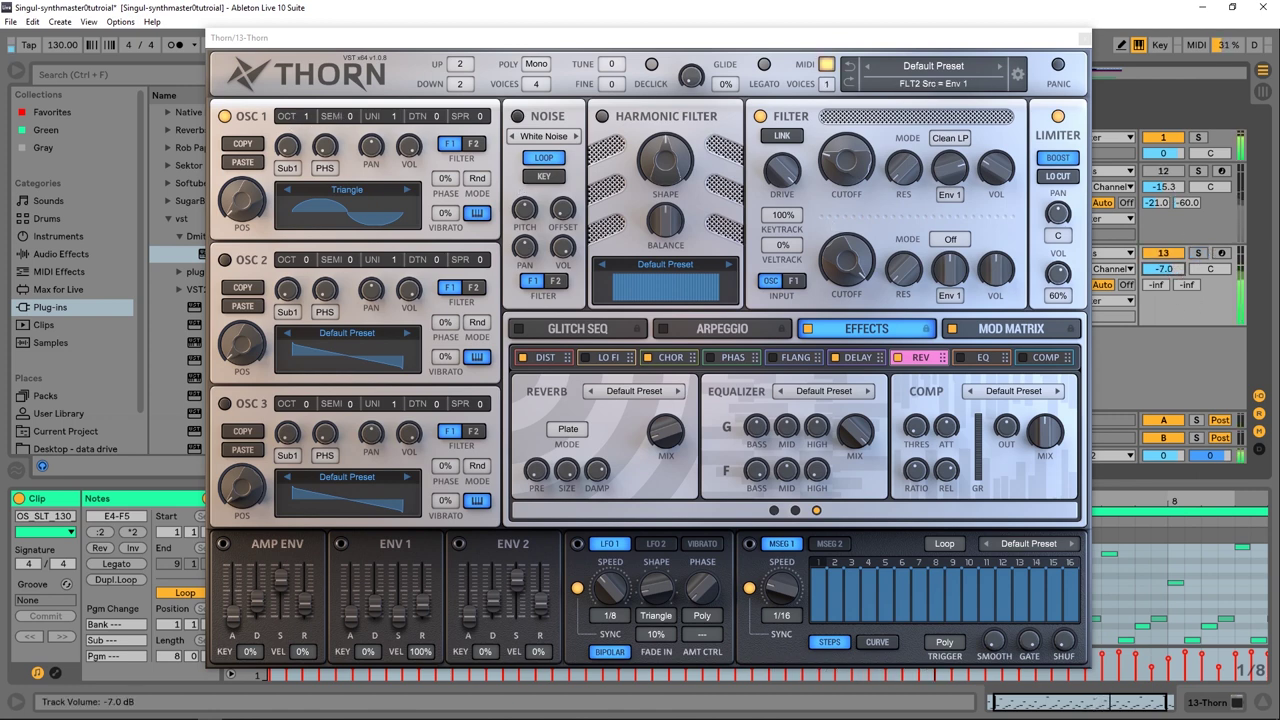
Step: Bring up the distortion and chorus settings, and set oscillator 1's vibrato amount to 20%
click(545, 360)
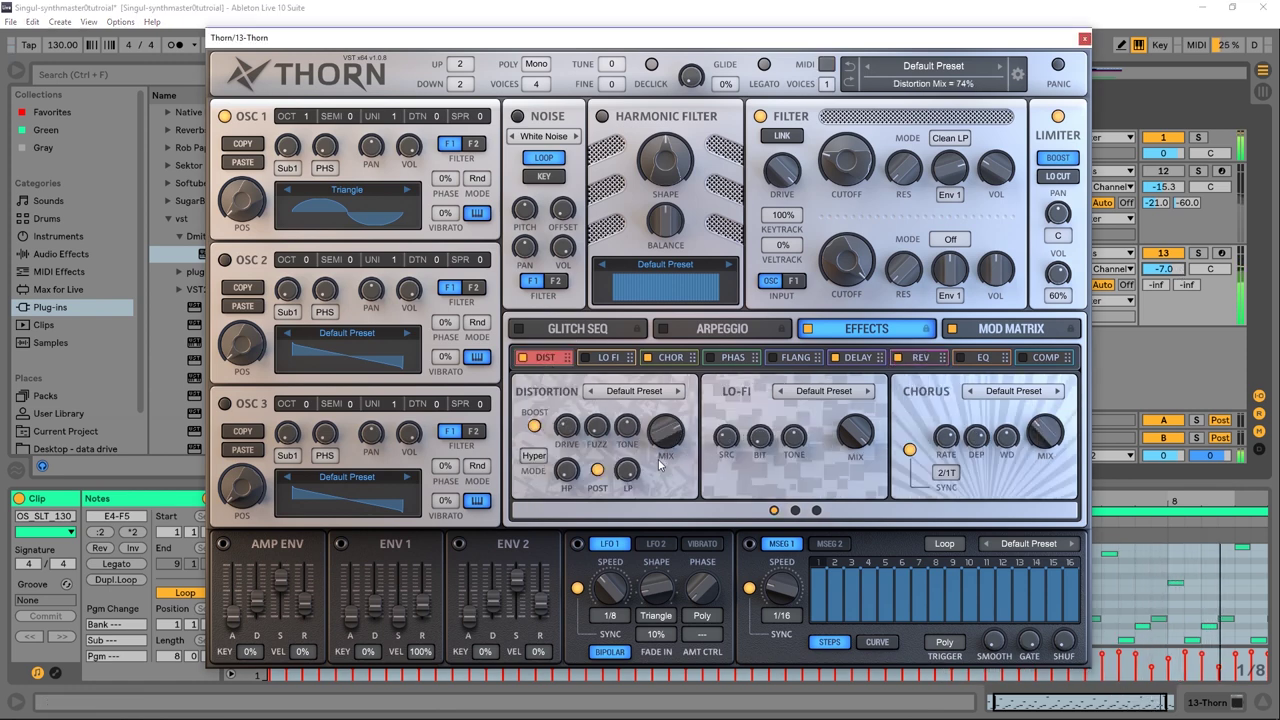
click(671, 358)
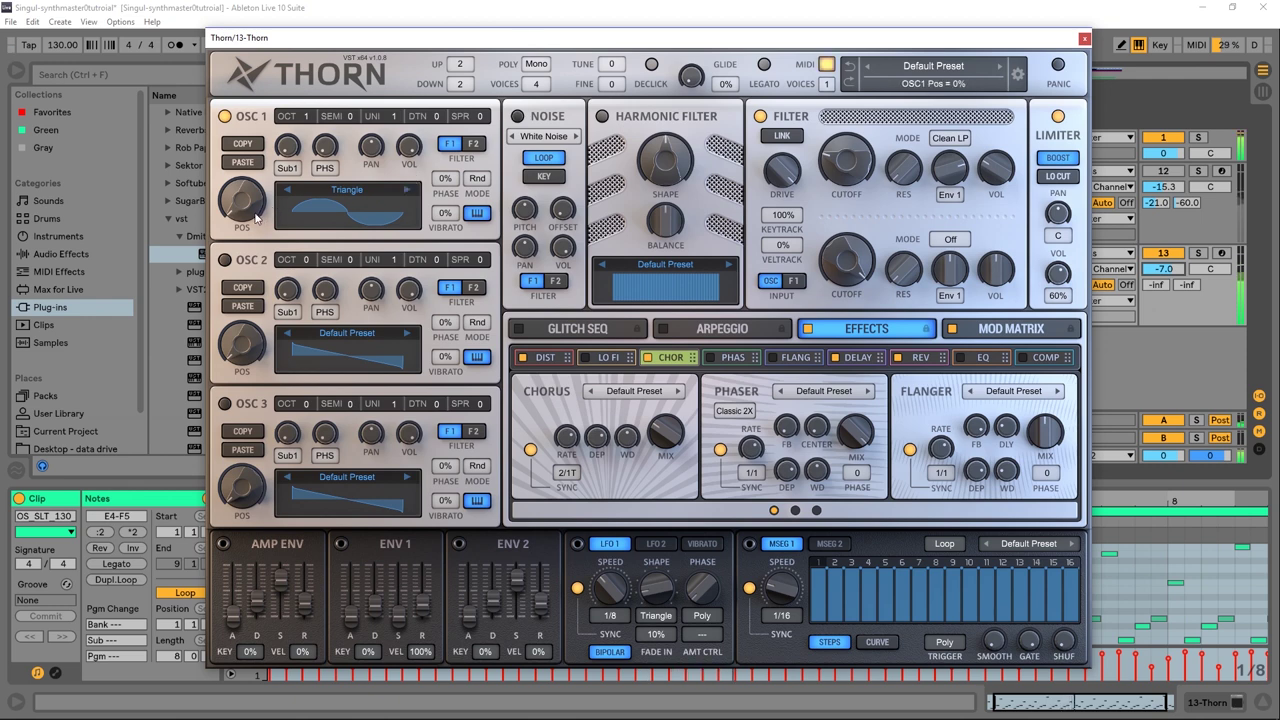
mouse_move(244, 196)
mouse_down()
mouse_move(247, 180)
mouse_move(245, 228)
mouse_up()
drag(444, 213, 442, 200)
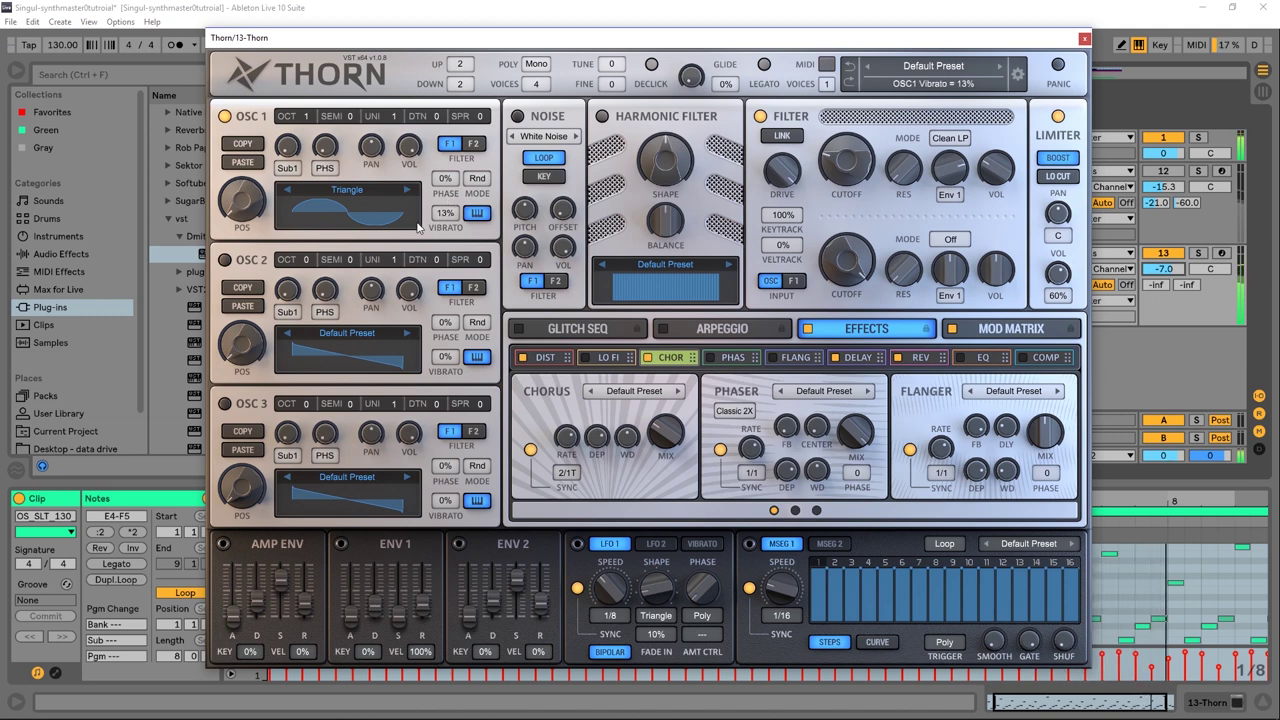
drag(412, 233, 442, 219)
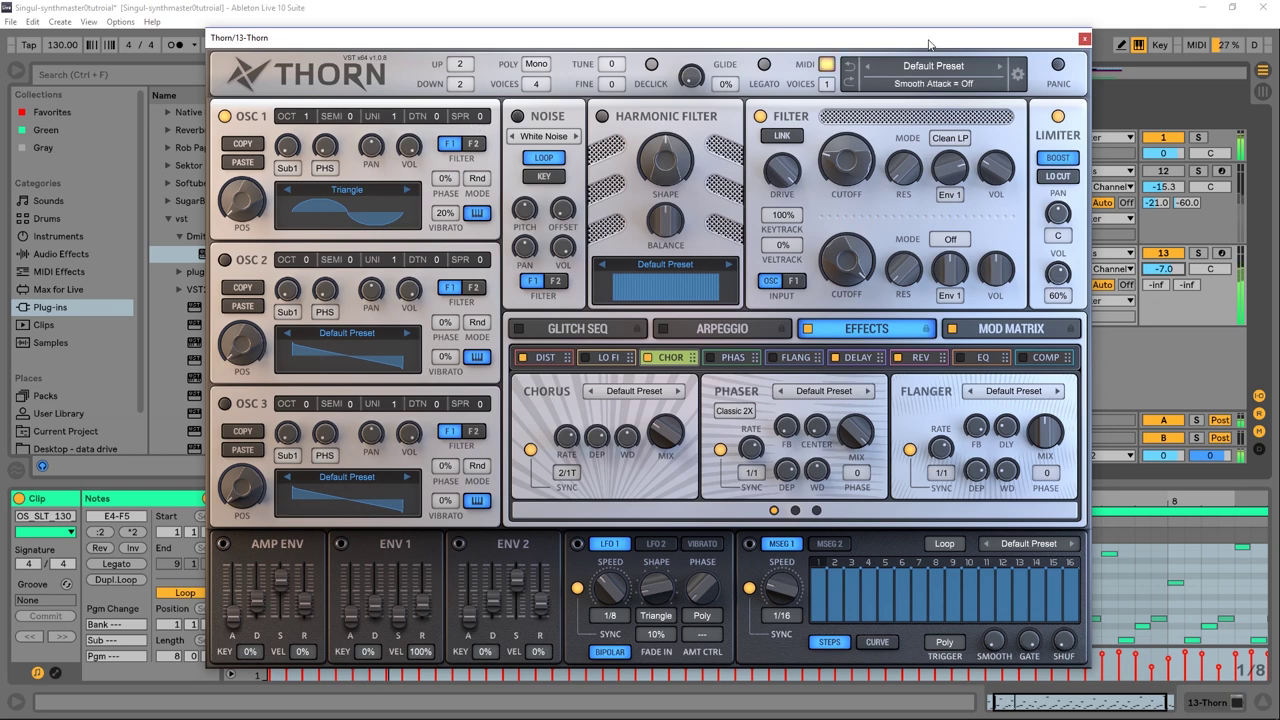
Step: Switch off the arrangement loop and play tracks 12 and 13 in solo one after the other to compare them
drag(480, 37, 527, 264)
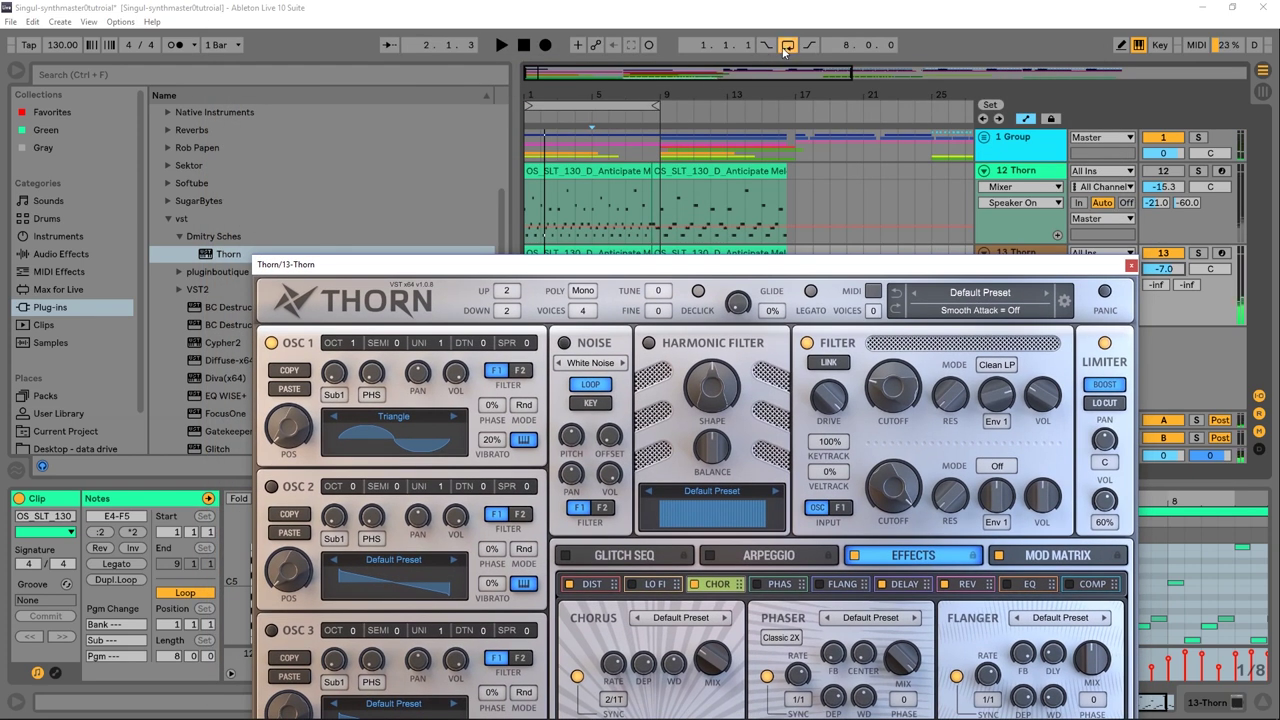
click(1205, 231)
key(space)
click(1199, 253)
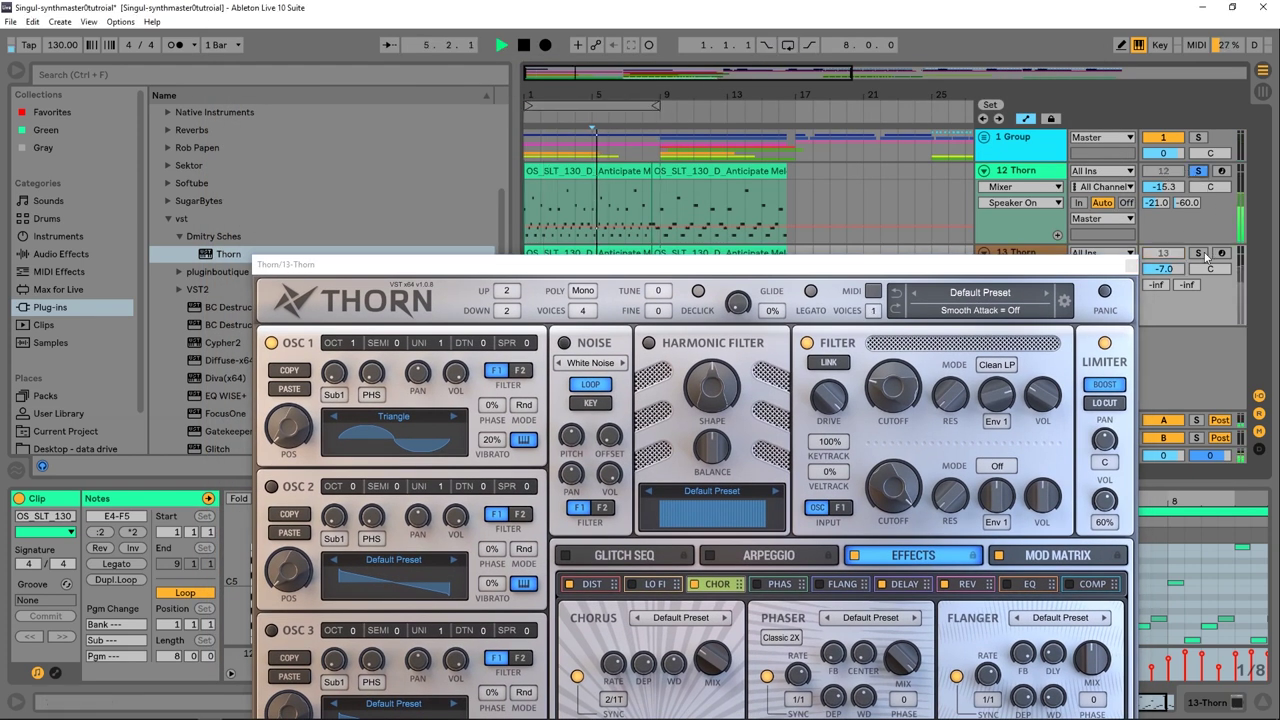
key(space)
click(1199, 253)
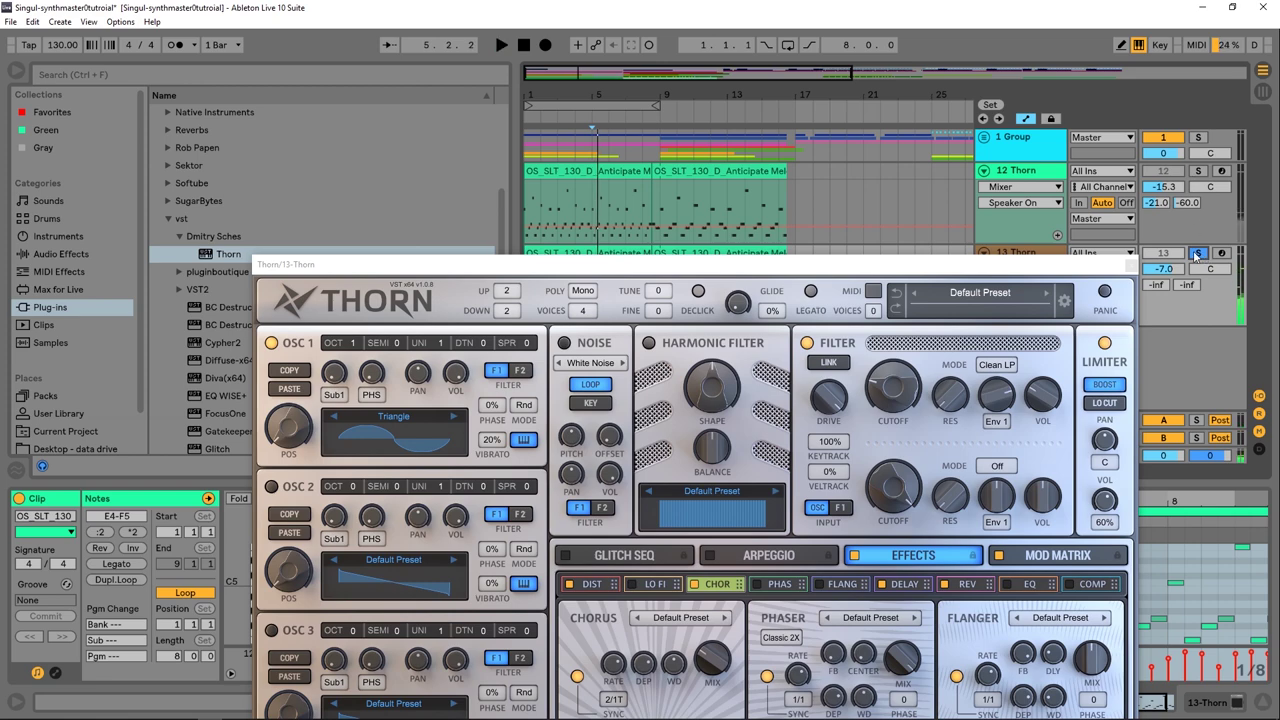
Step: Move the Thorn window back into full view and close it
drag(687, 261, 582, 27)
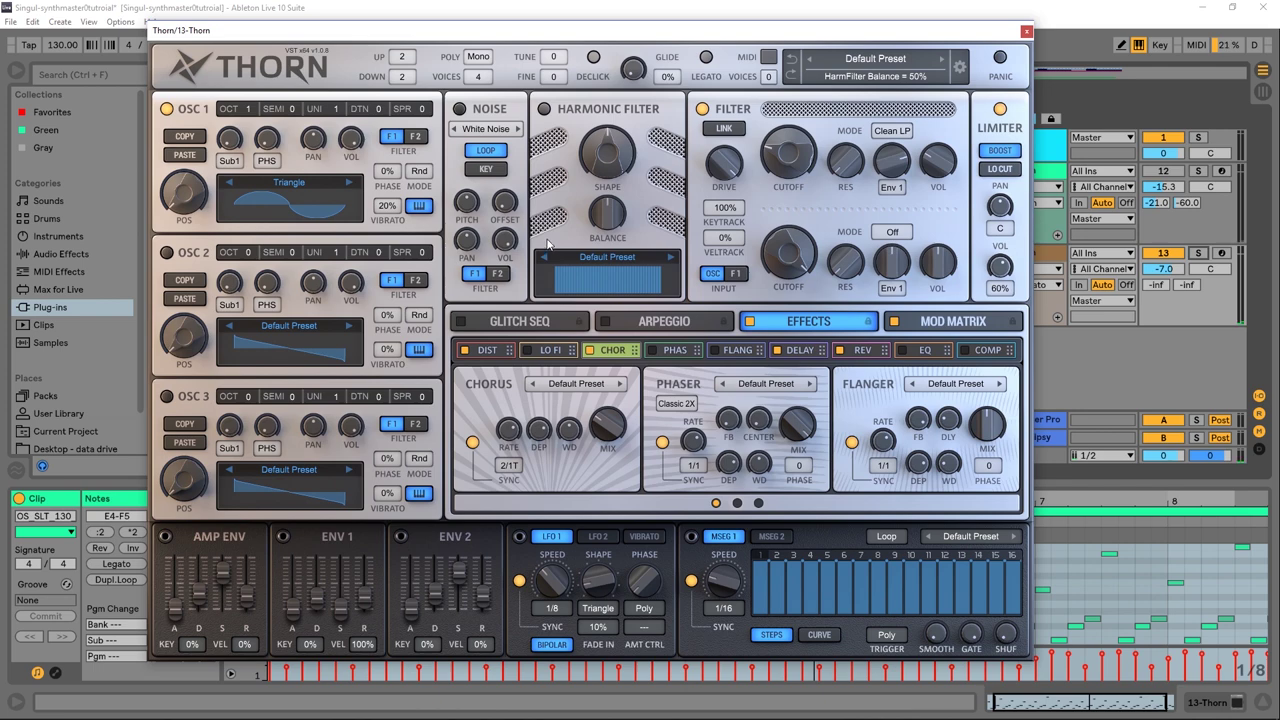
drag(512, 36, 552, 56)
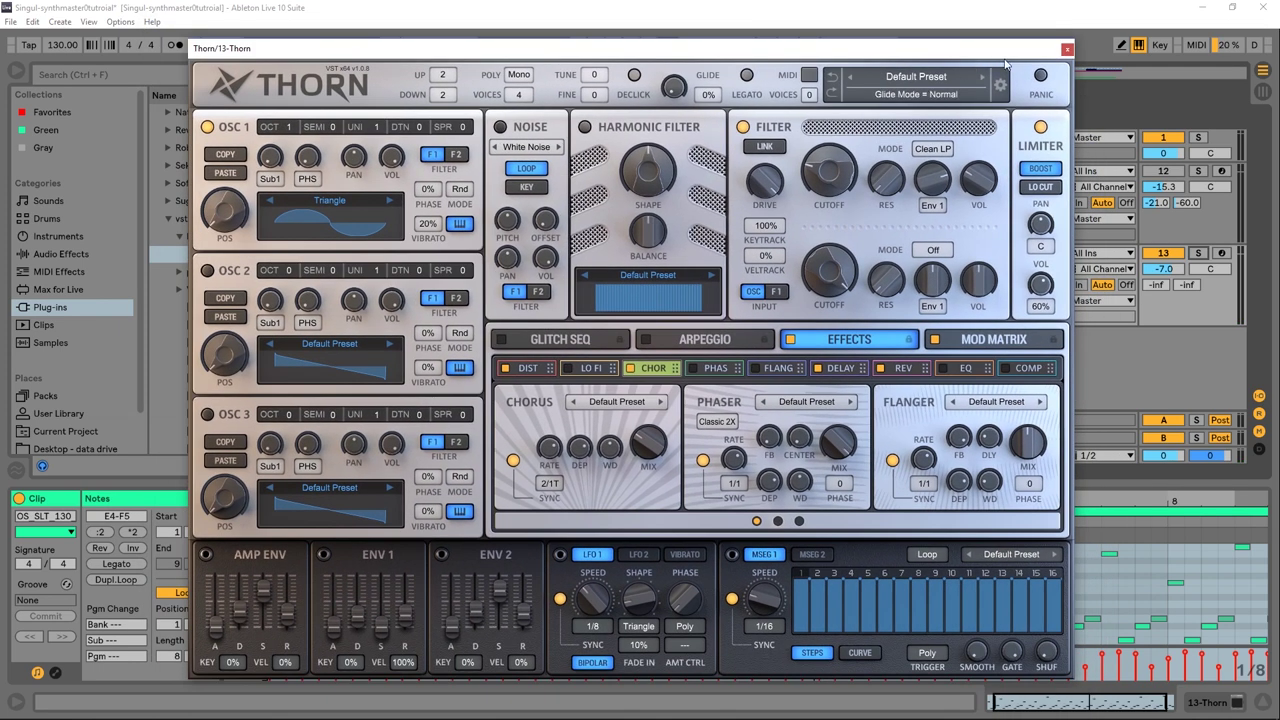
click(1067, 50)
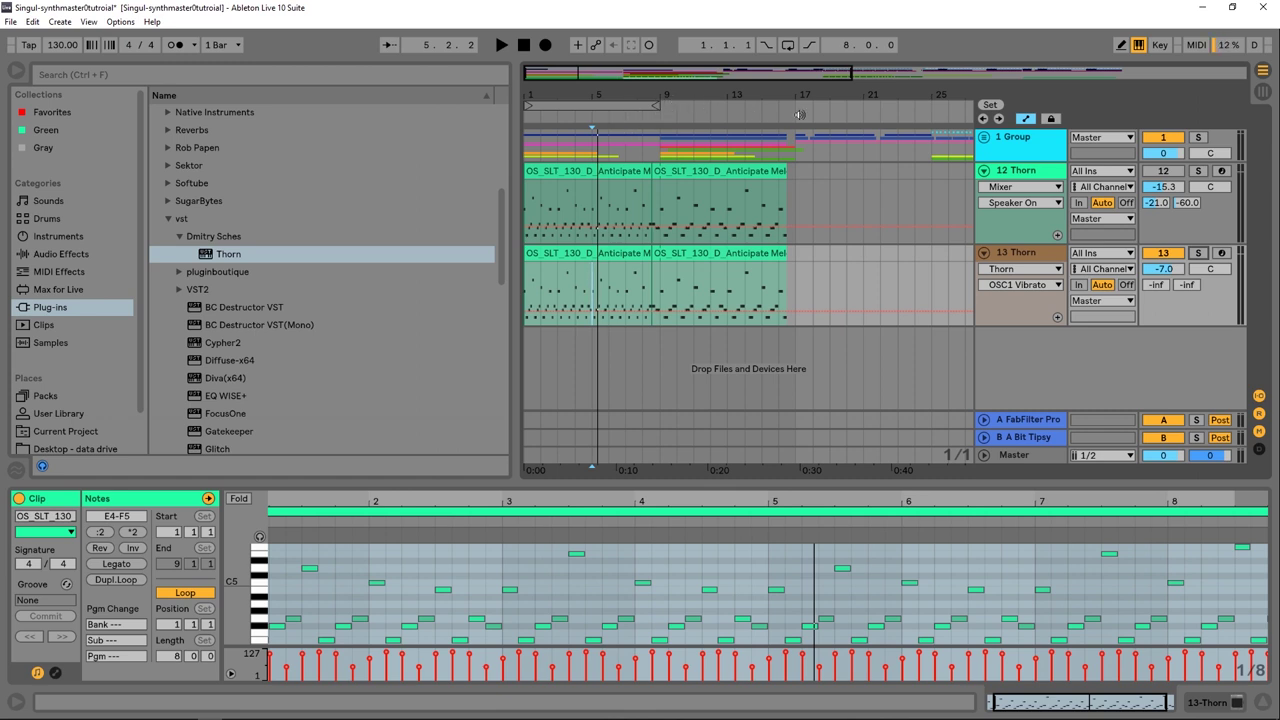
Step: Select track 13 and play the arrangement from the start with all tracks audible
drag(790, 94, 792, 86)
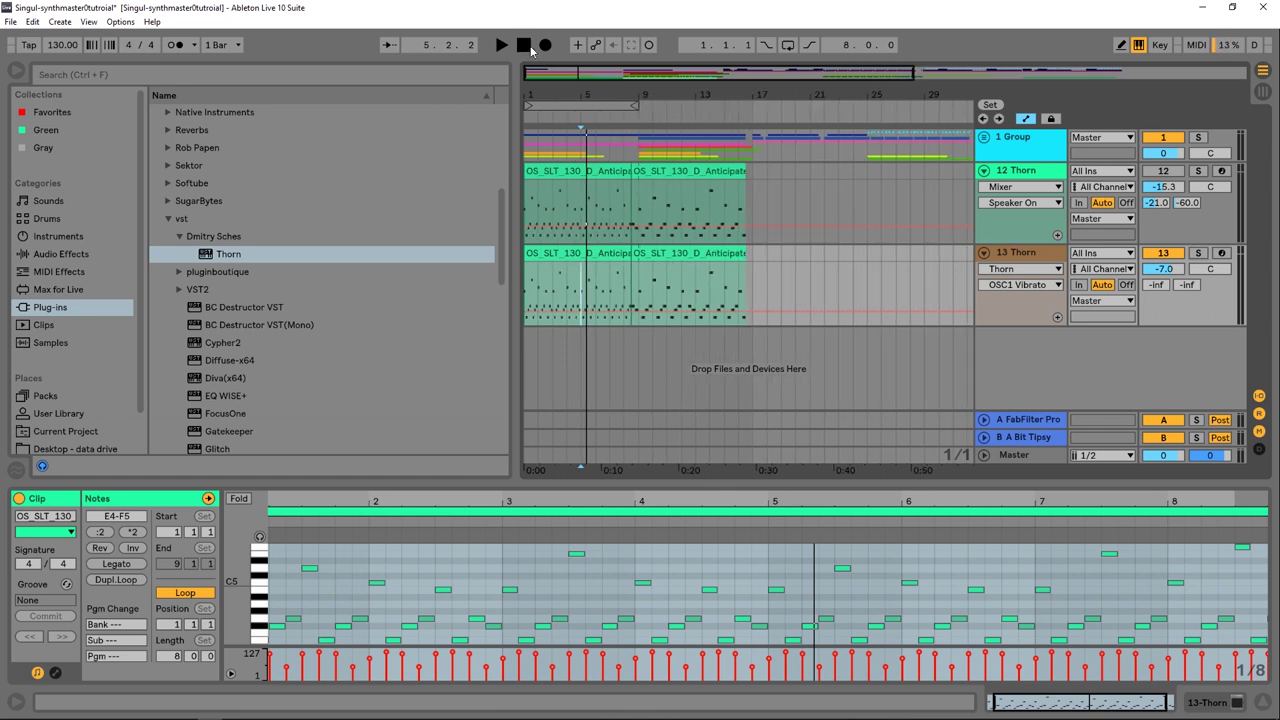
key(Home)
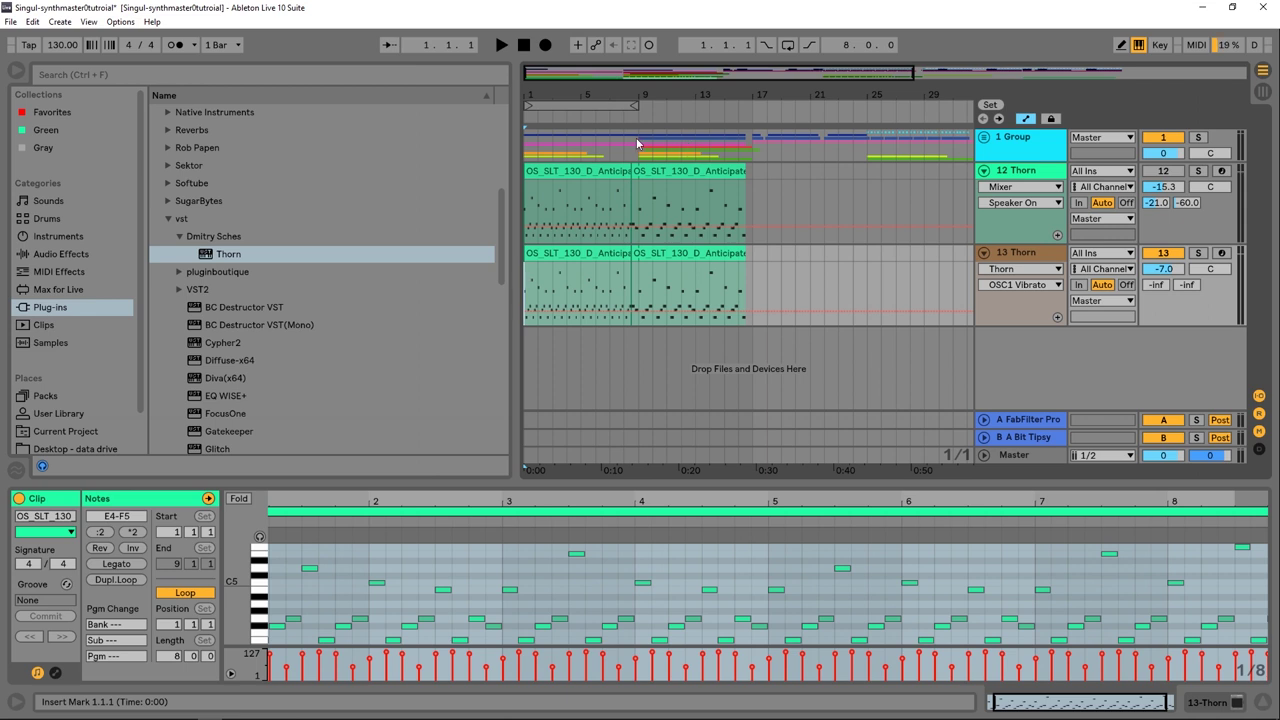
click(1018, 252)
key(space)
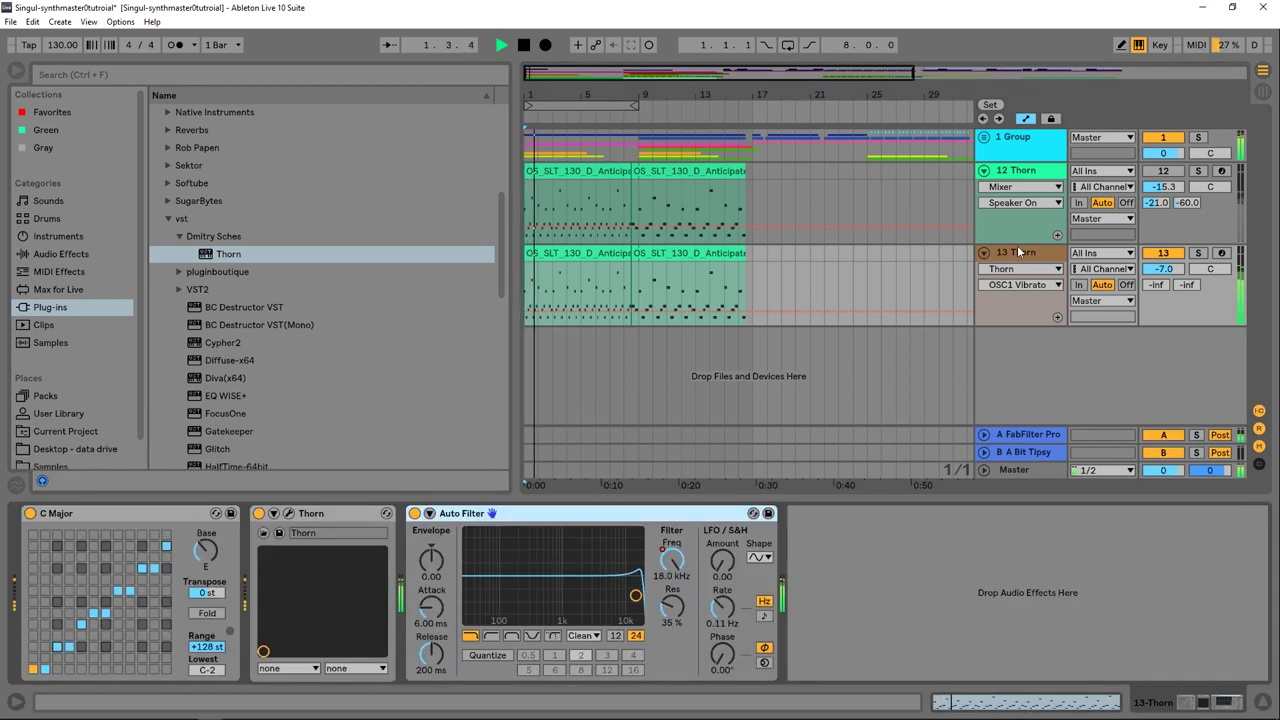